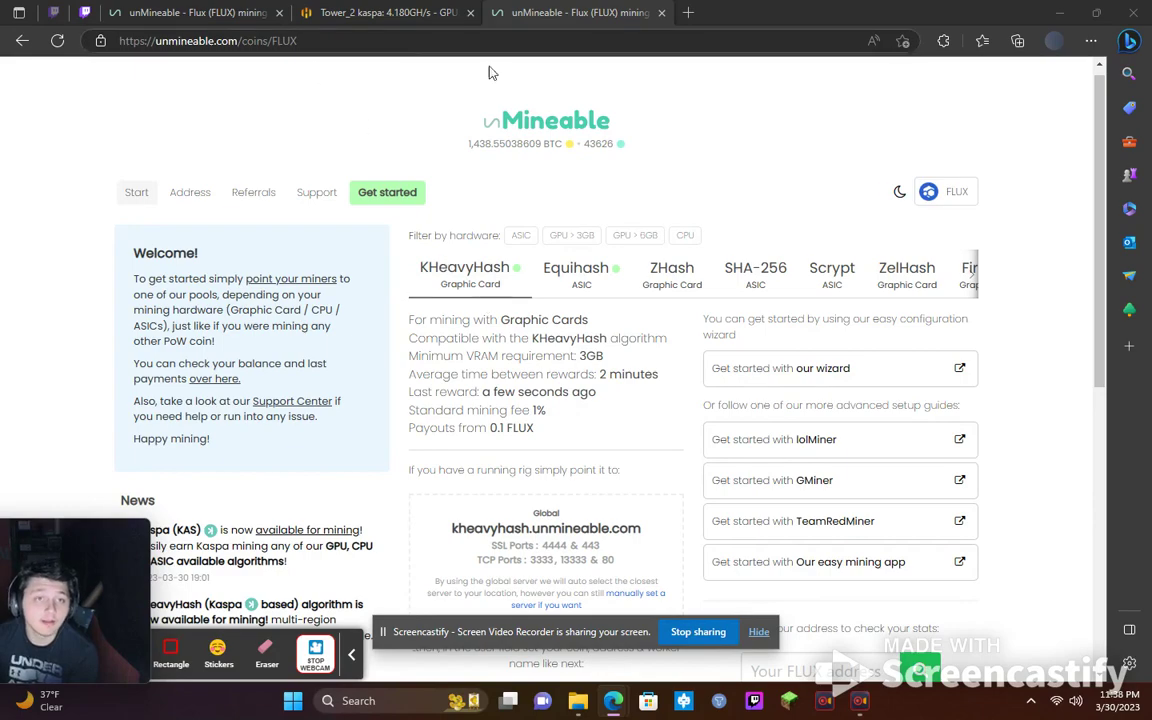
Scroll through the FLUX page to review the 24h KHeavyHash profitability calculator figures
scroll(624, 300, "up", 1)
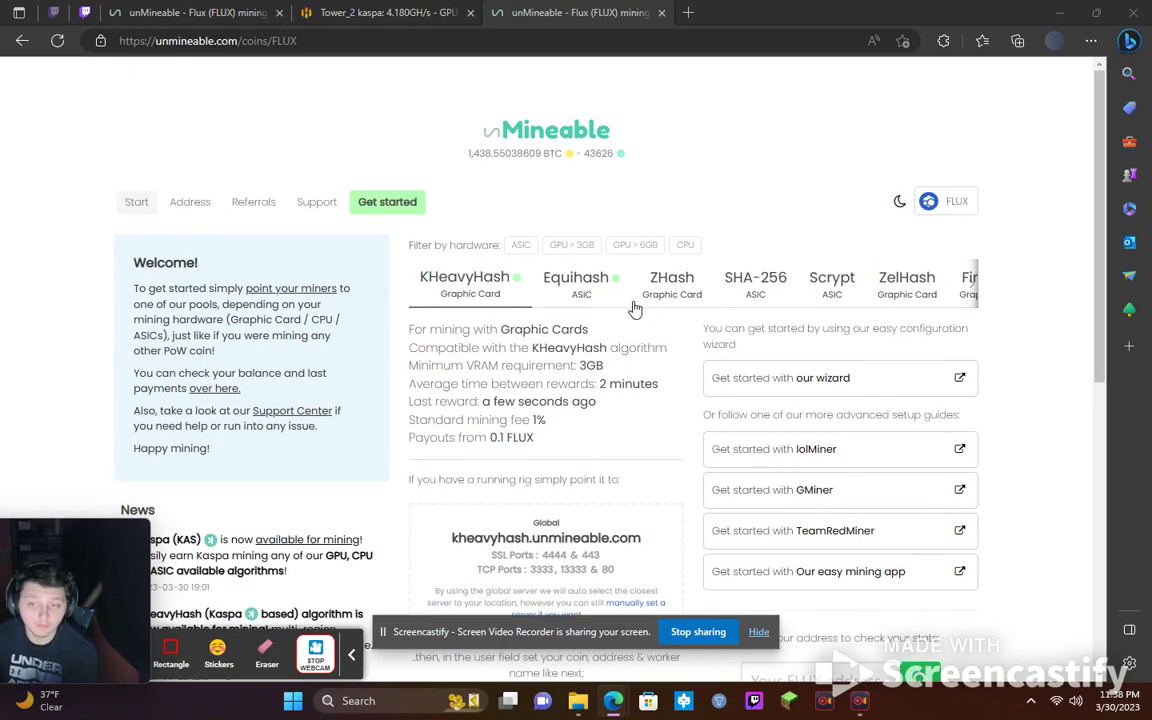
scroll(632, 303, "down", 2)
scroll(634, 309, "up", 1)
scroll(634, 309, "up", 1)
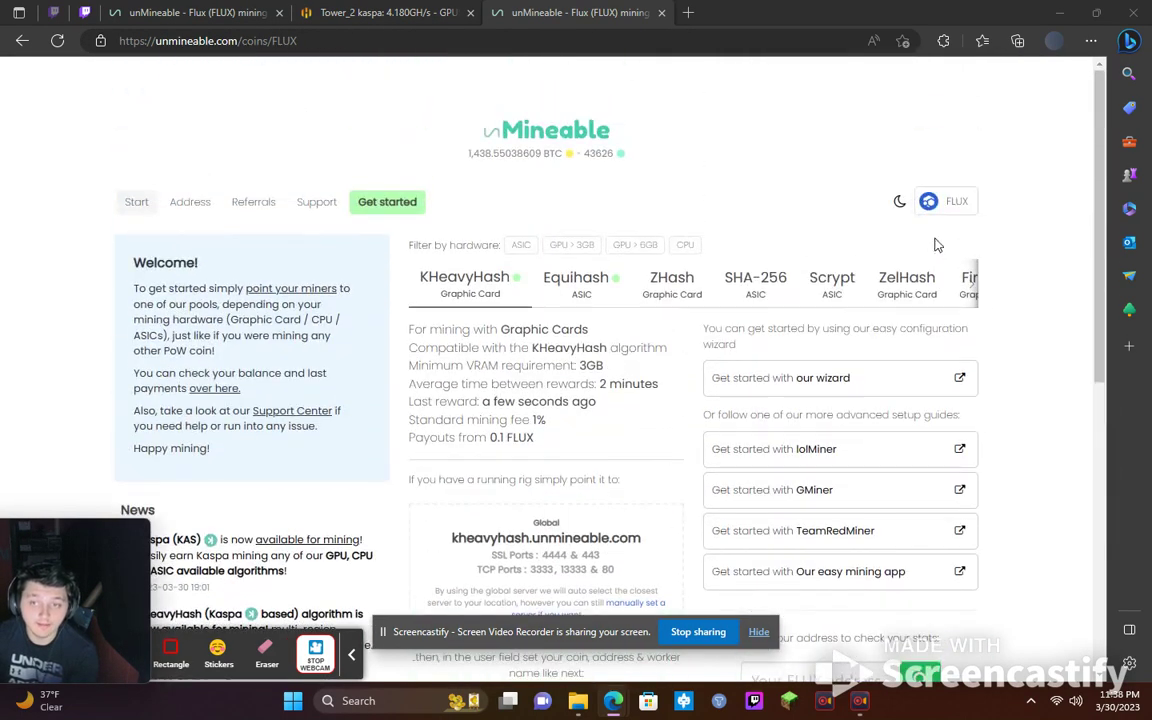
scroll(680, 328, "down", 1)
scroll(680, 328, "down", 4)
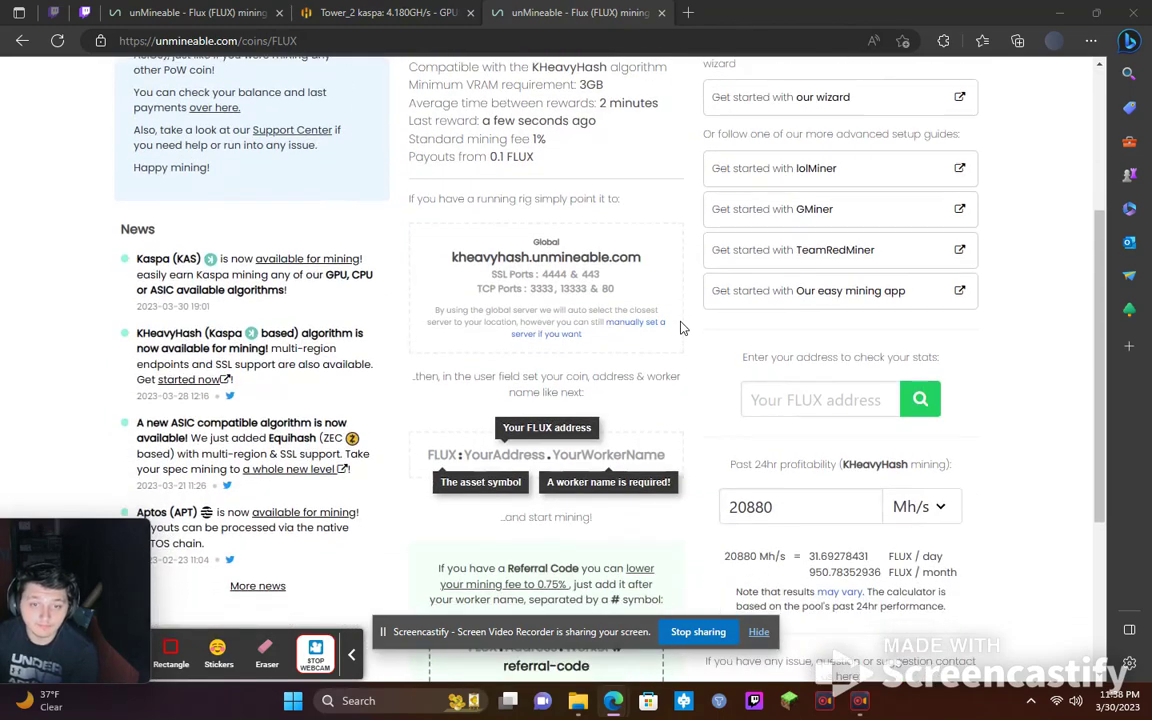
scroll(710, 342, "down", 2)
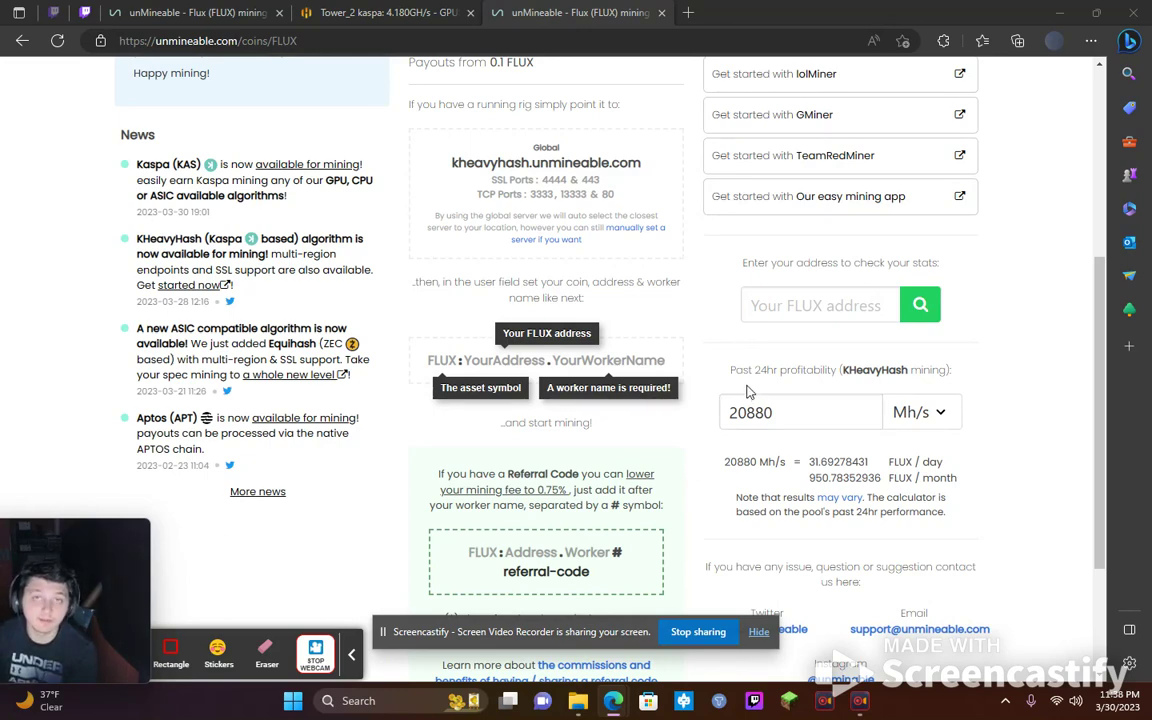
Bring up the FLUX address dashboard showing 0.04249788 FLUX pending and five KHeavyHash workers
scroll(745, 392, "up", 4)
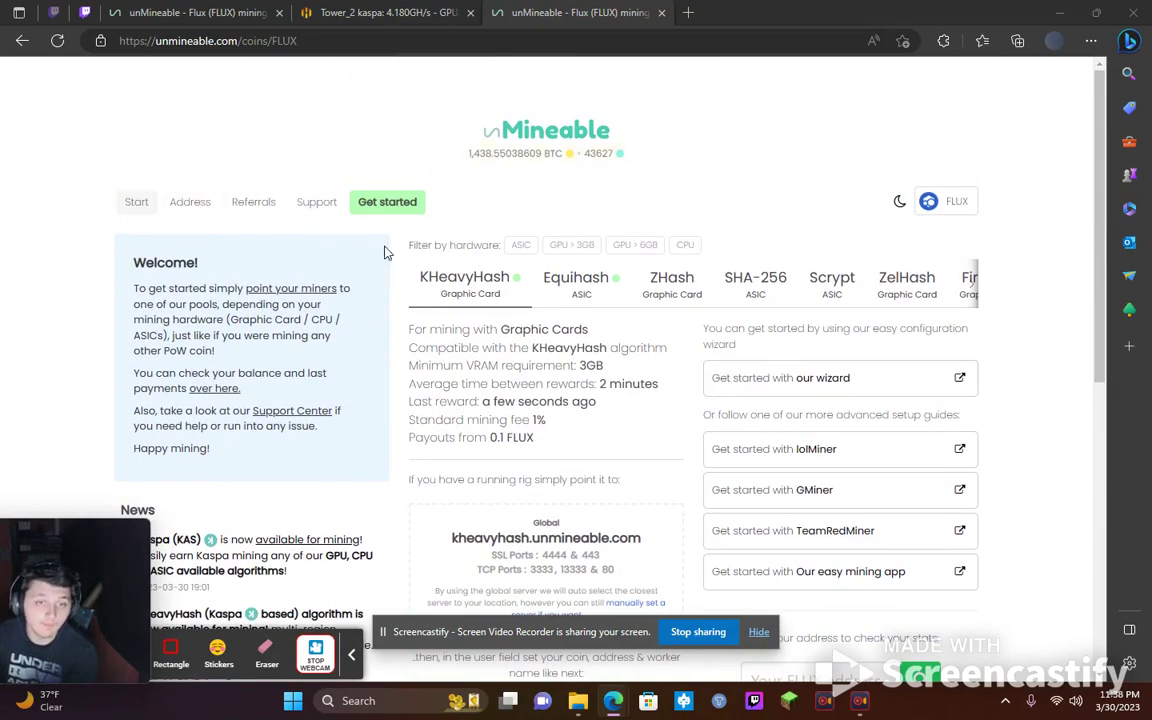
scroll(465, 302, "down", 2)
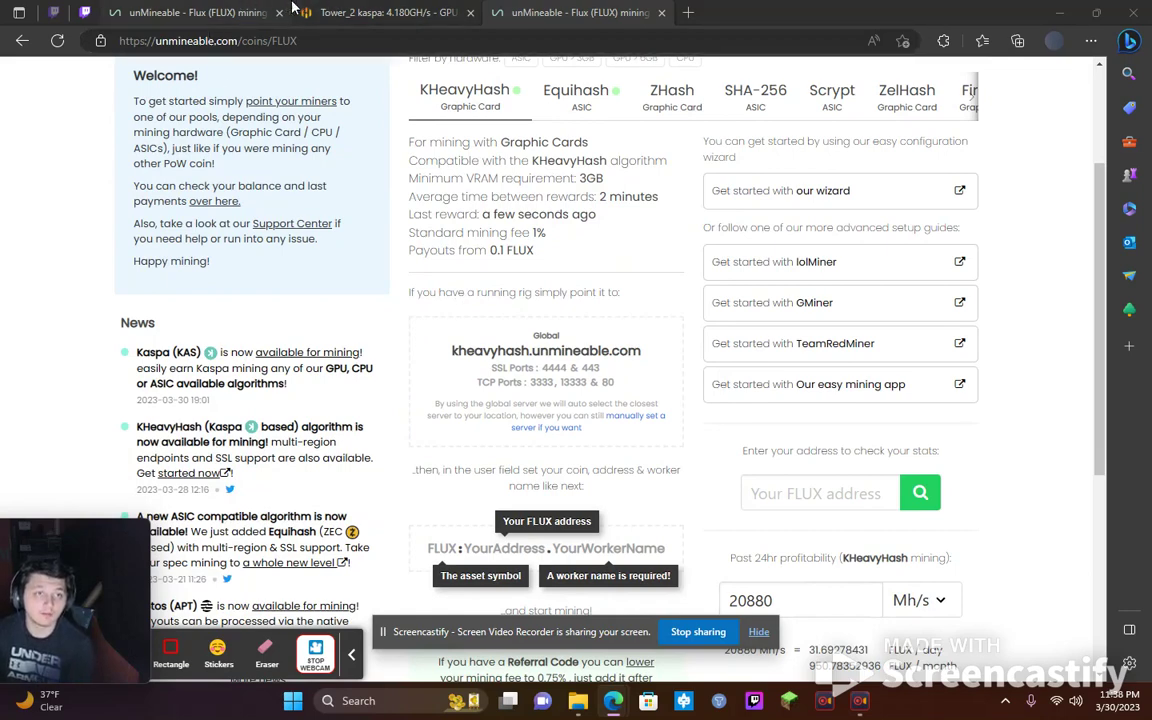
left_click(226, 8)
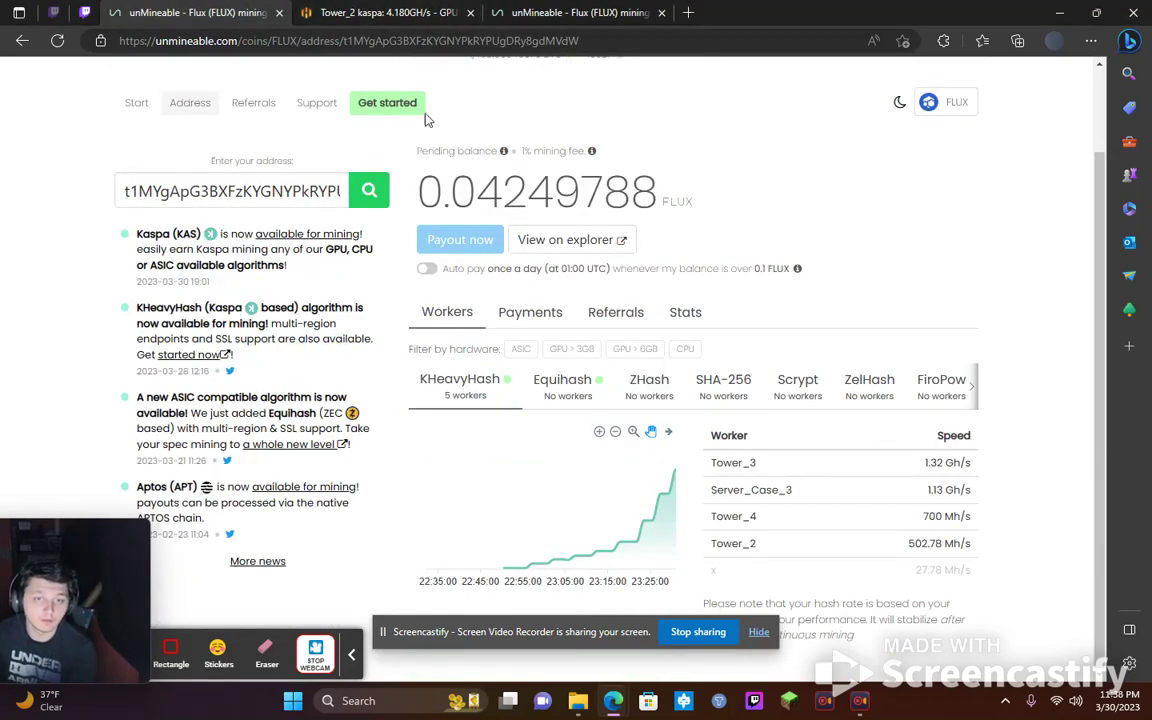
Open Tower_2's lolMiner config and check the KASPA algo, kheavyhash.unmineable.com pool and port 3333
left_click(336, 14)
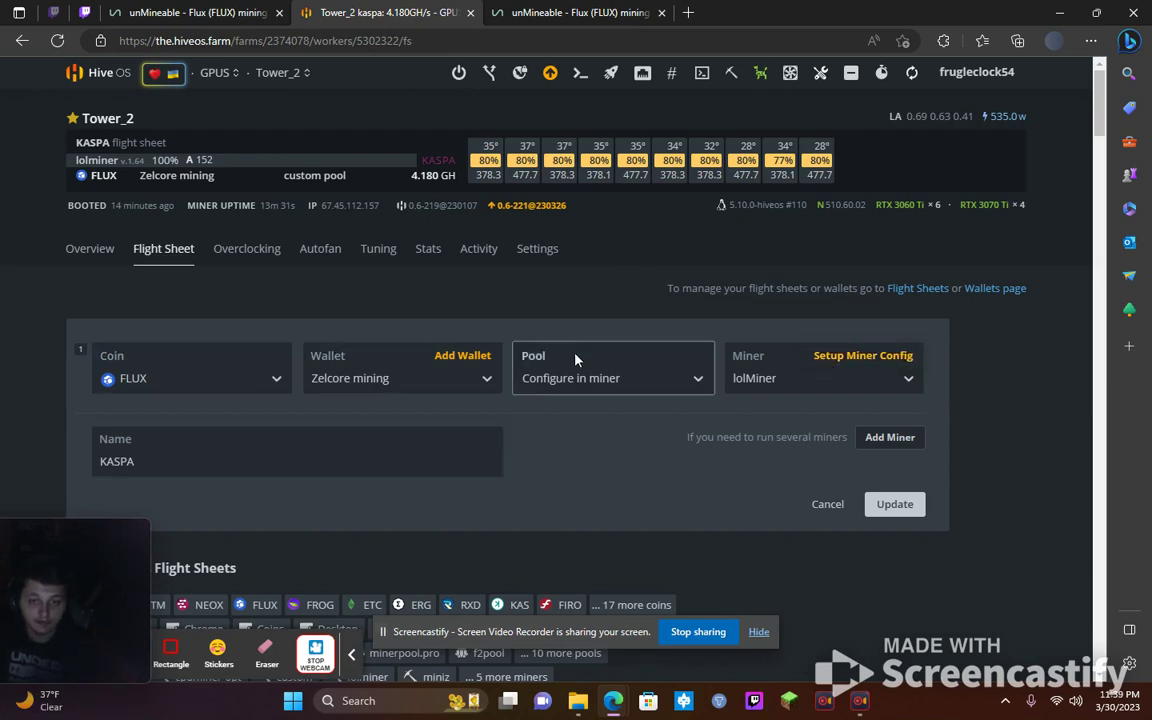
left_click(838, 357)
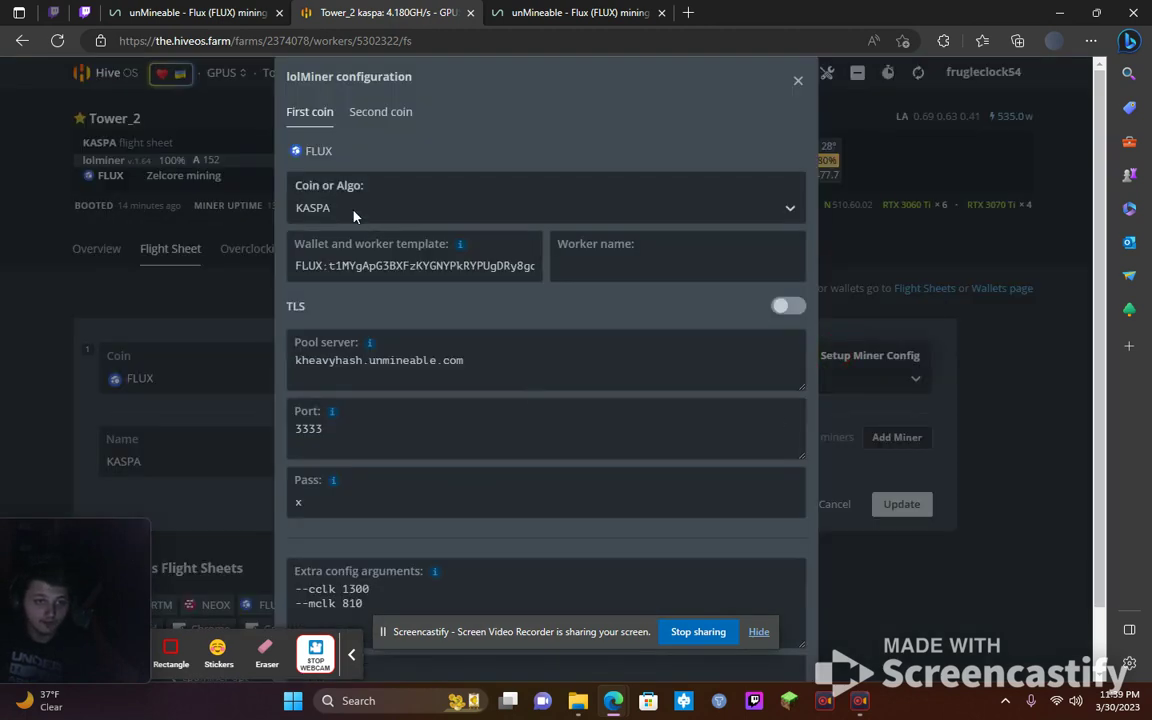
left_click(400, 210)
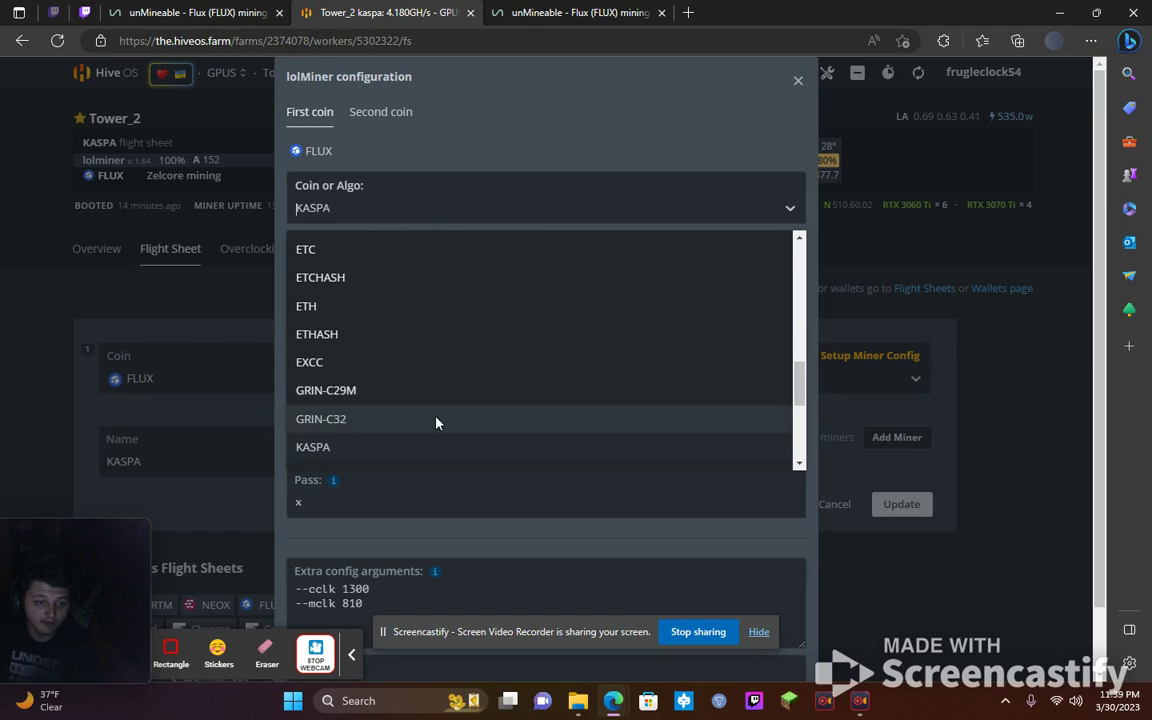
left_click(453, 447)
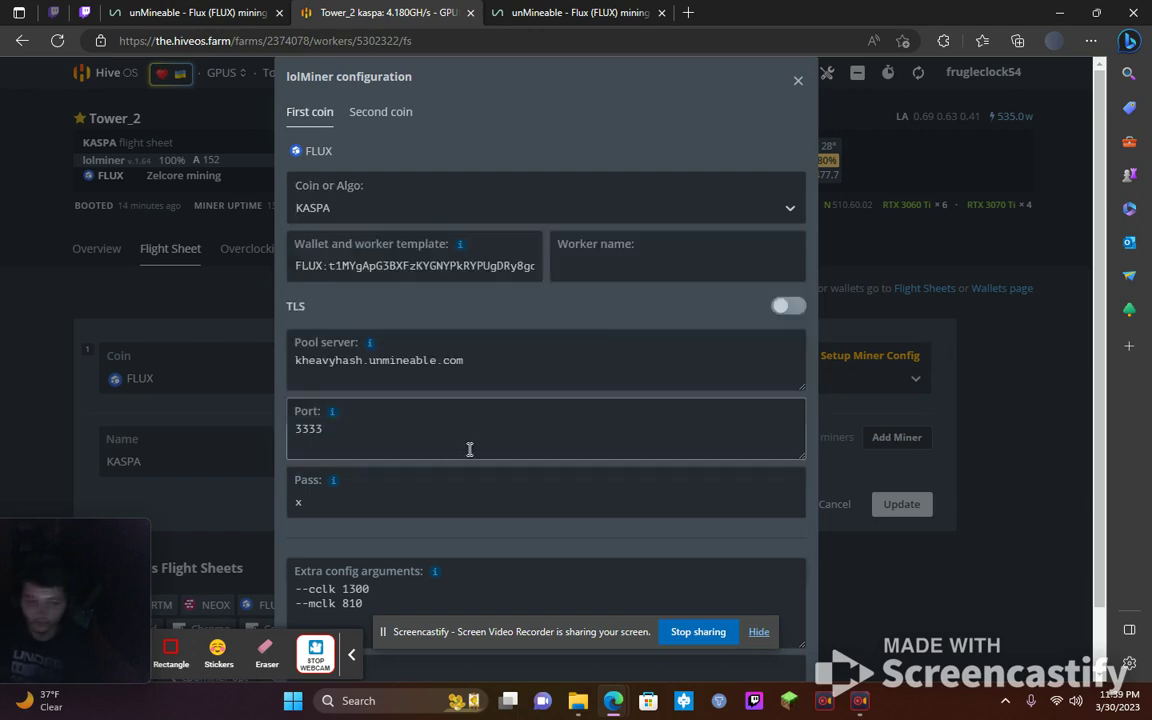
left_click(325, 268)
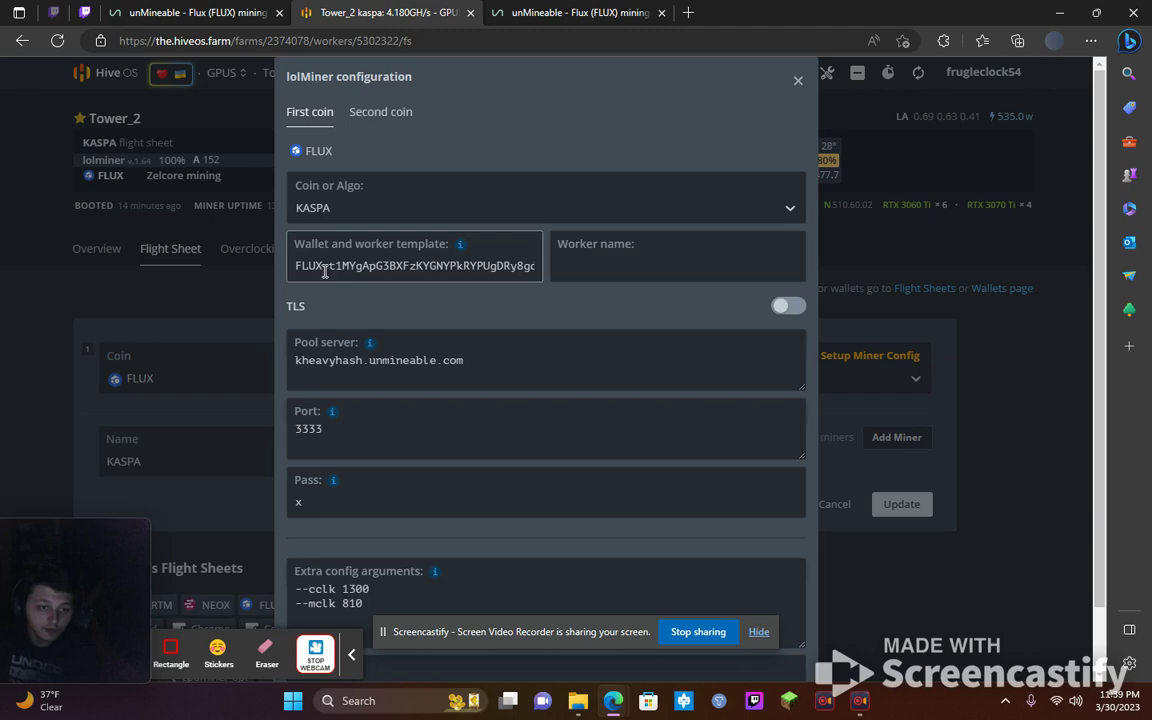
Check unMineable's FLUX:address.worker-name user format, then return to Tower_2's lolMiner config
left_click(515, 12)
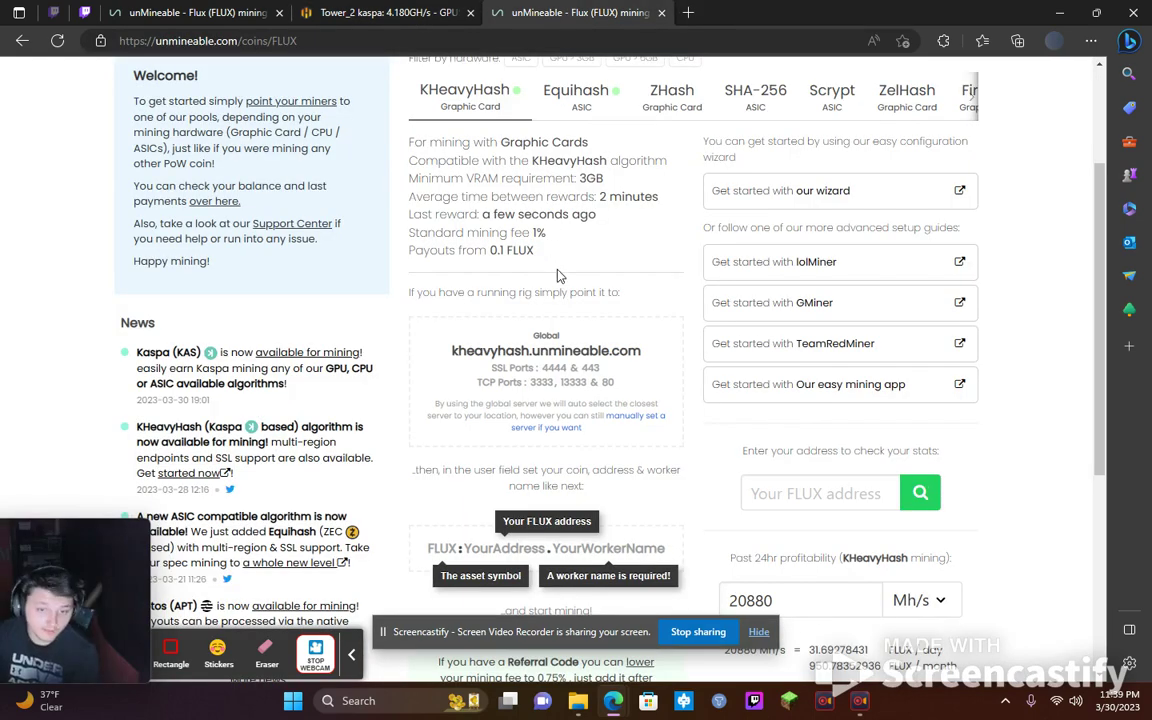
scroll(559, 275, "down", 2)
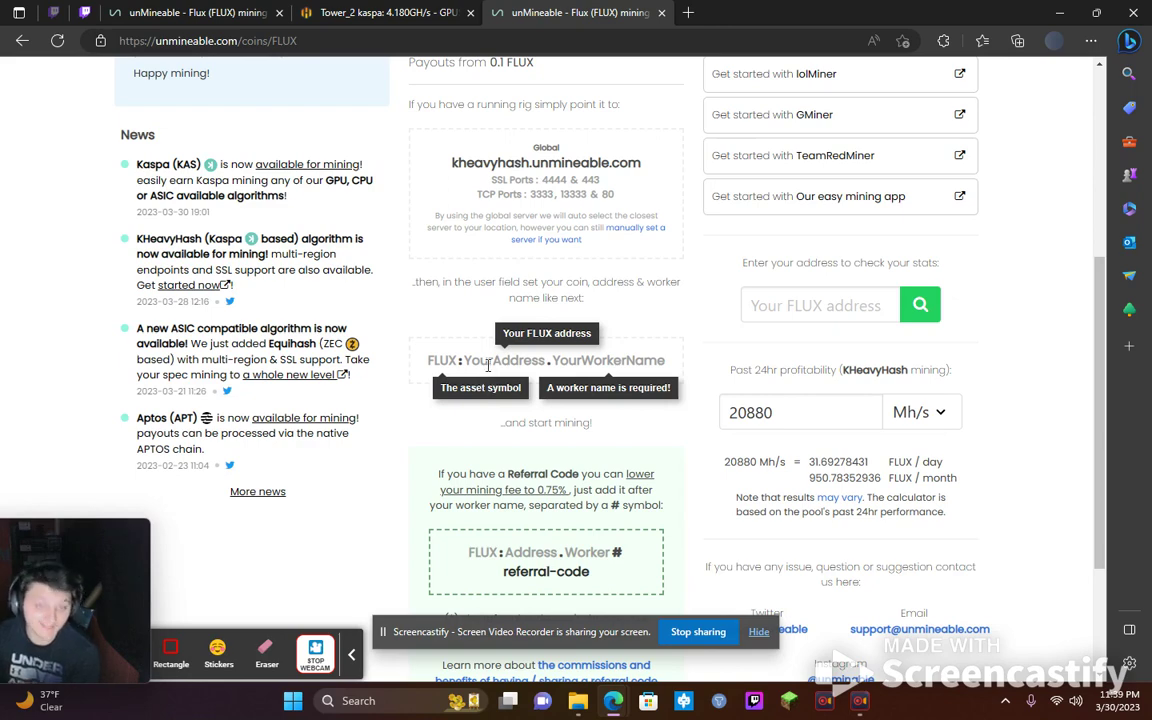
left_click(320, 12)
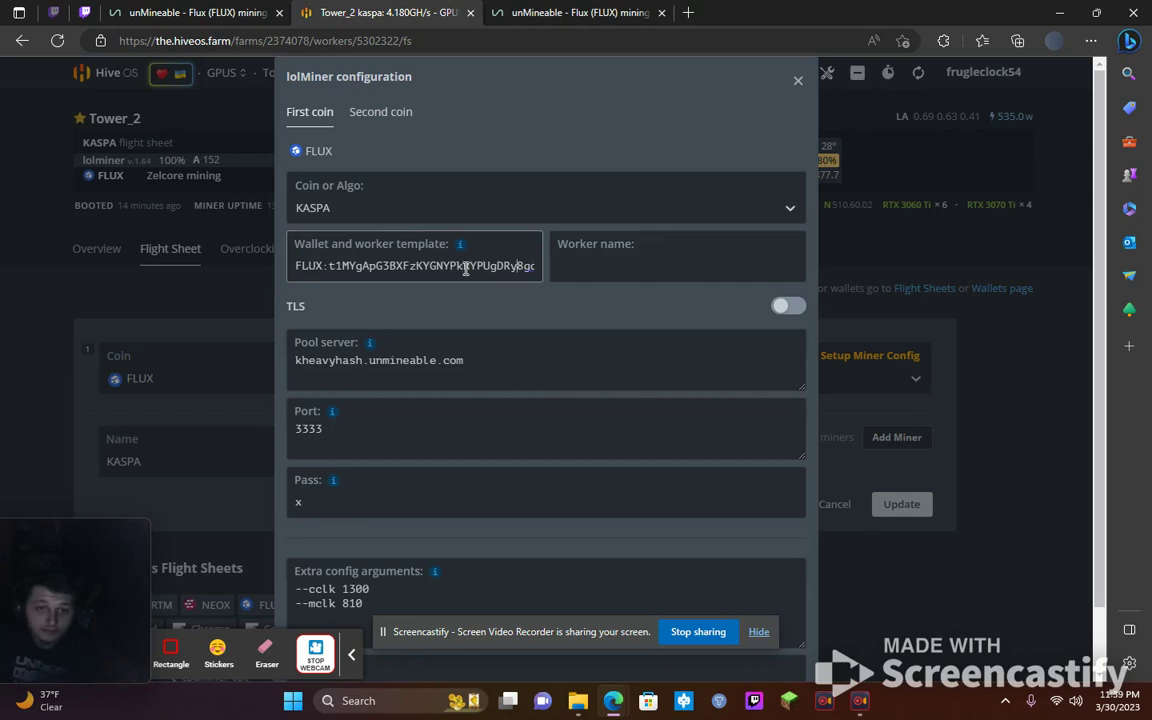
key("Right")
key("Right")
key("Right")
key("Right")
key("Right")
key("Right")
key("Right")
key("Right")
key("Right")
key("Right")
key("Right")
key("Right")
key("Right")
key("Right")
key("Right")
key("Right")
key("Right")
key("Right")
key("Right")
key("Right")
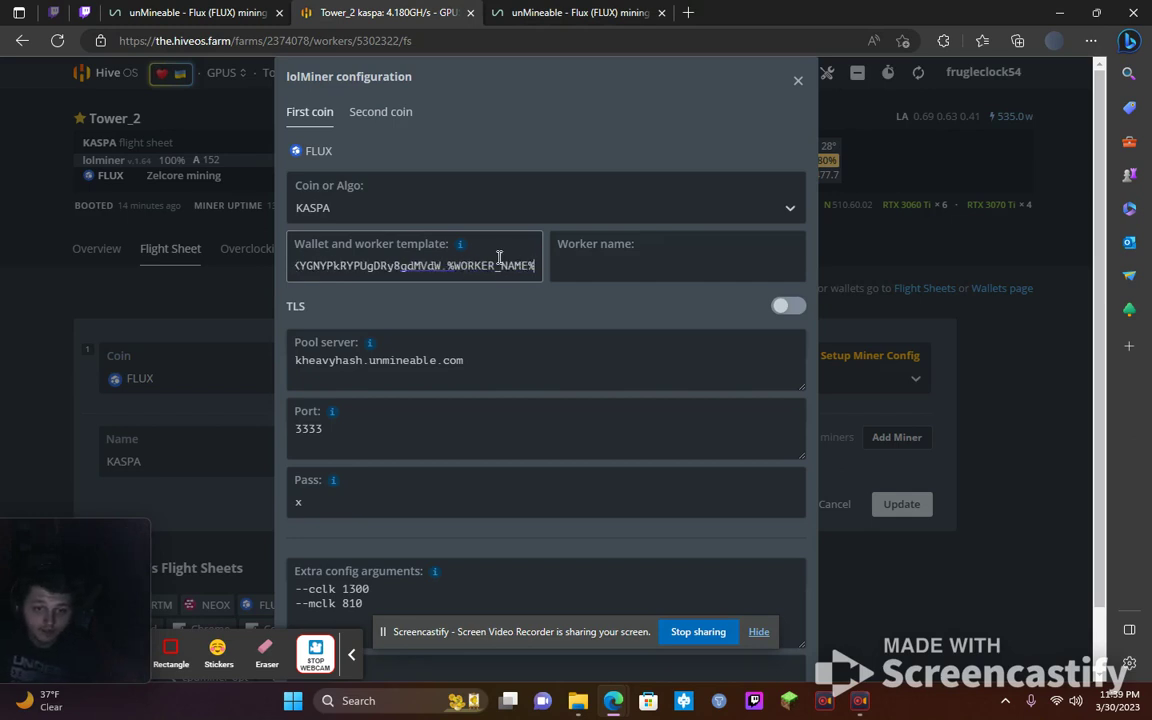
left_click(197, 12)
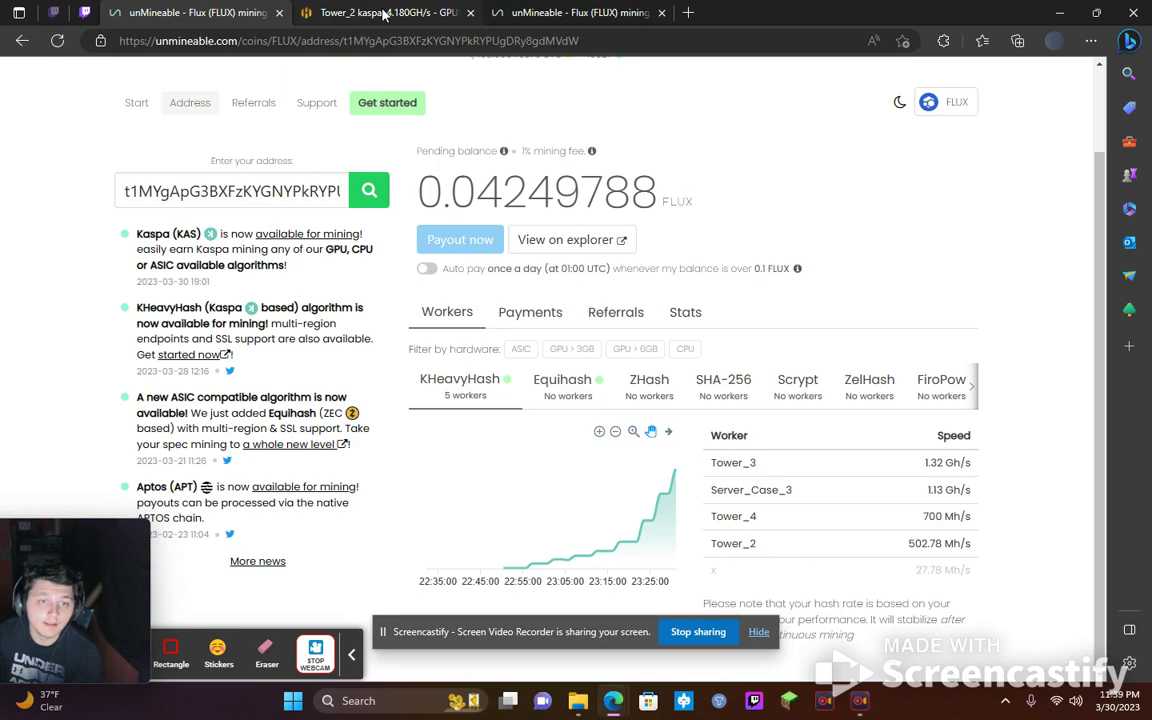
left_click(350, 12)
left_click(504, 376)
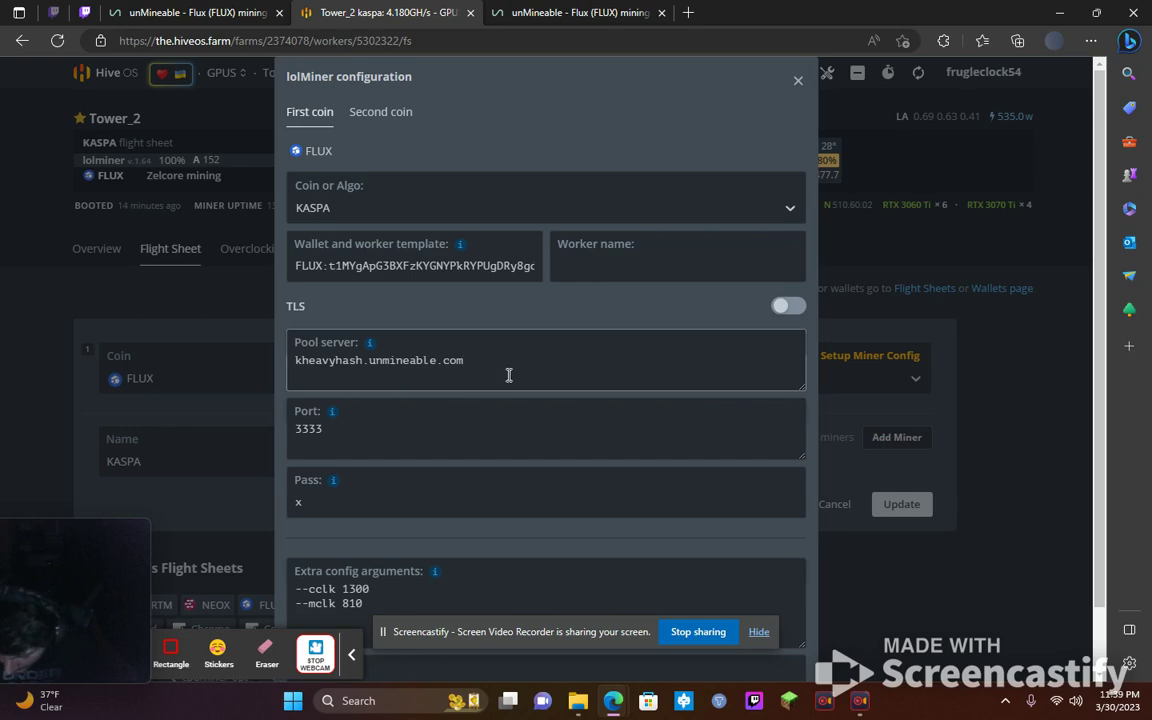
type(":")
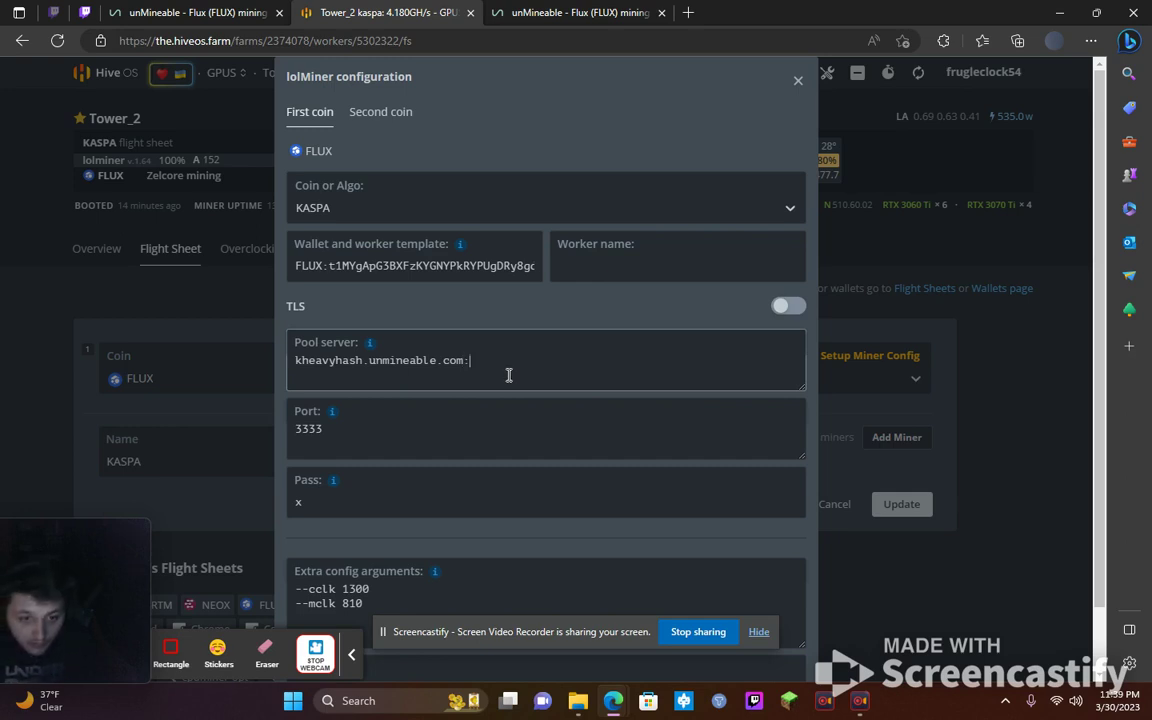
type("3333")
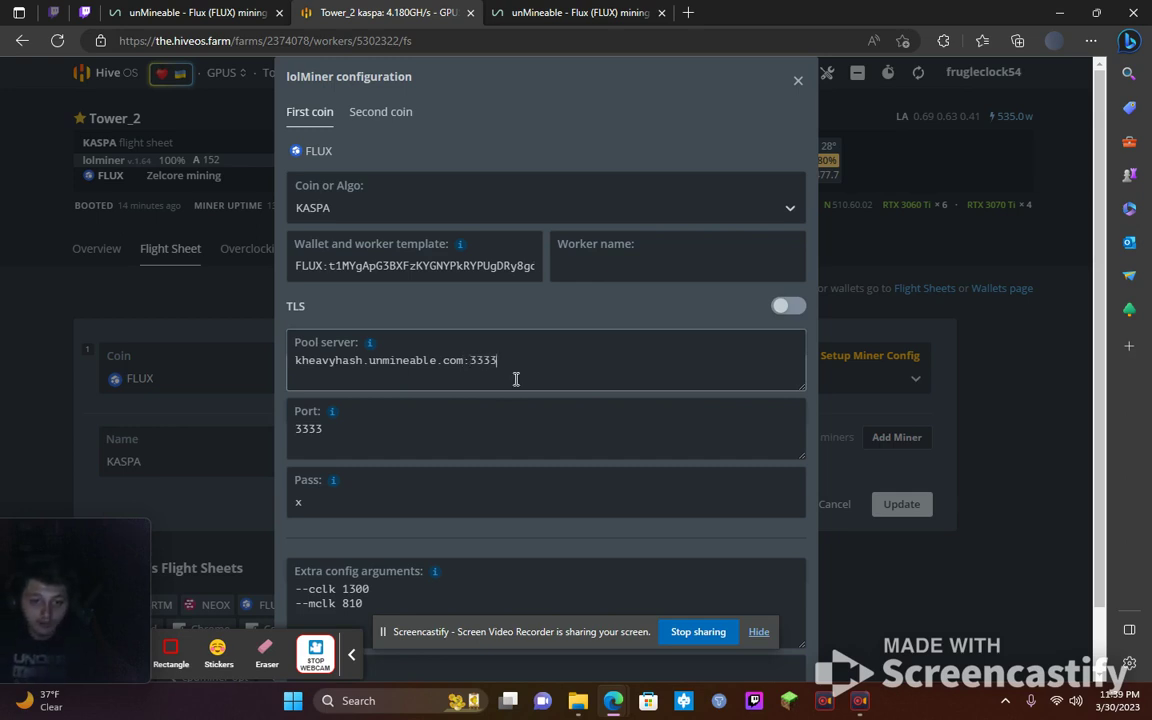
key("BackSpace")
key("BackSpace")
key("BackSpace")
key("BackSpace")
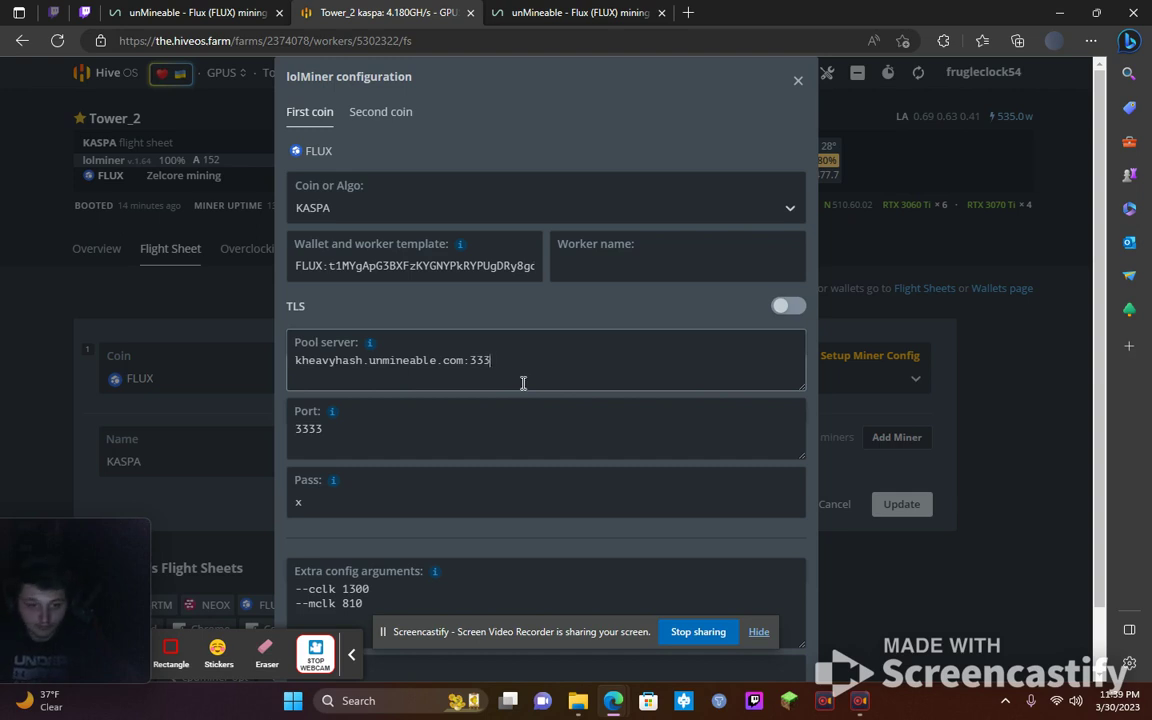
left_click(434, 428)
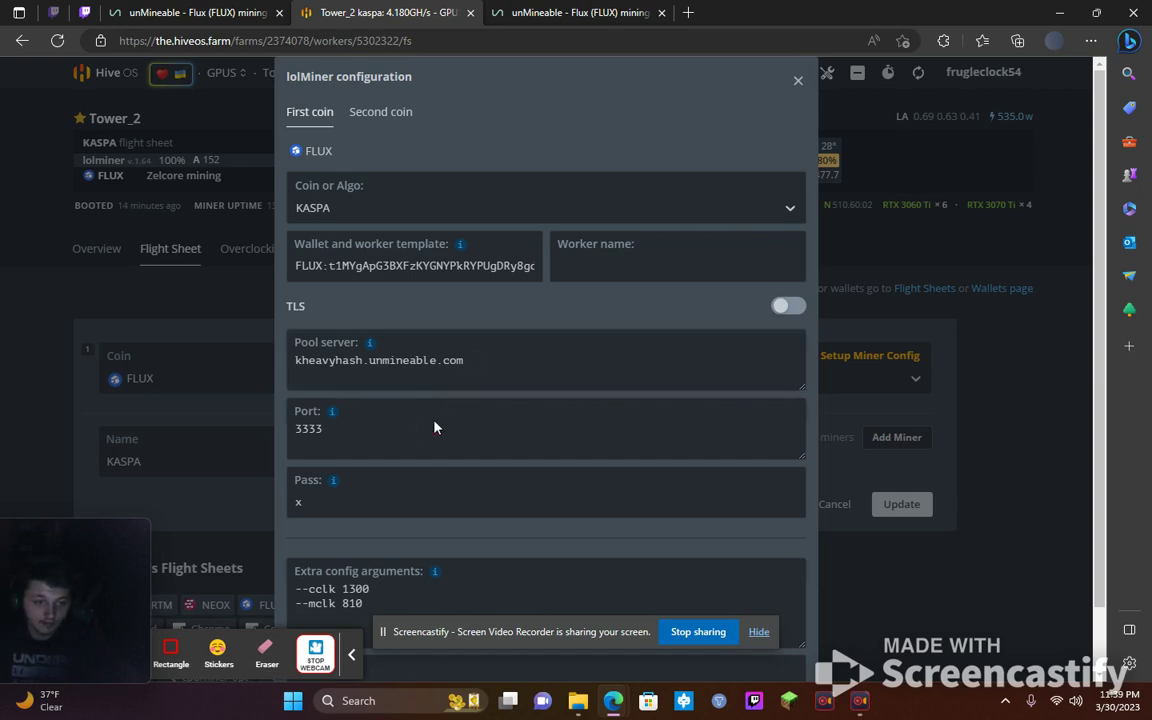
left_click(434, 428)
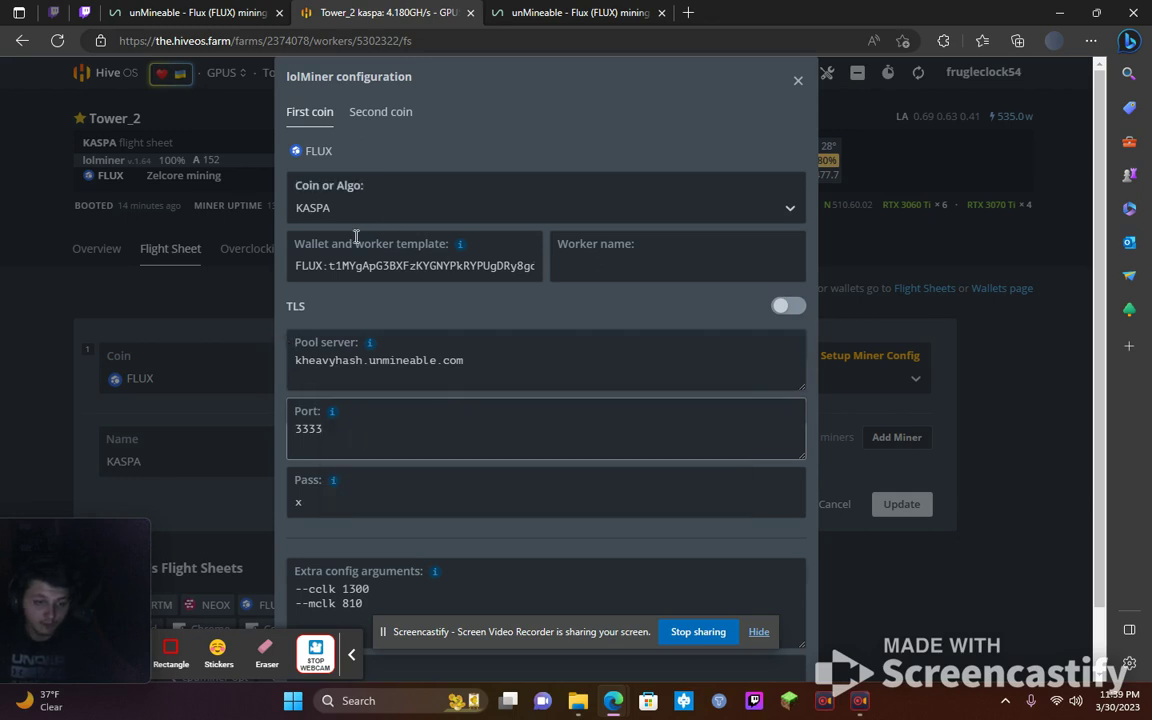
scroll(502, 433, "down", 1)
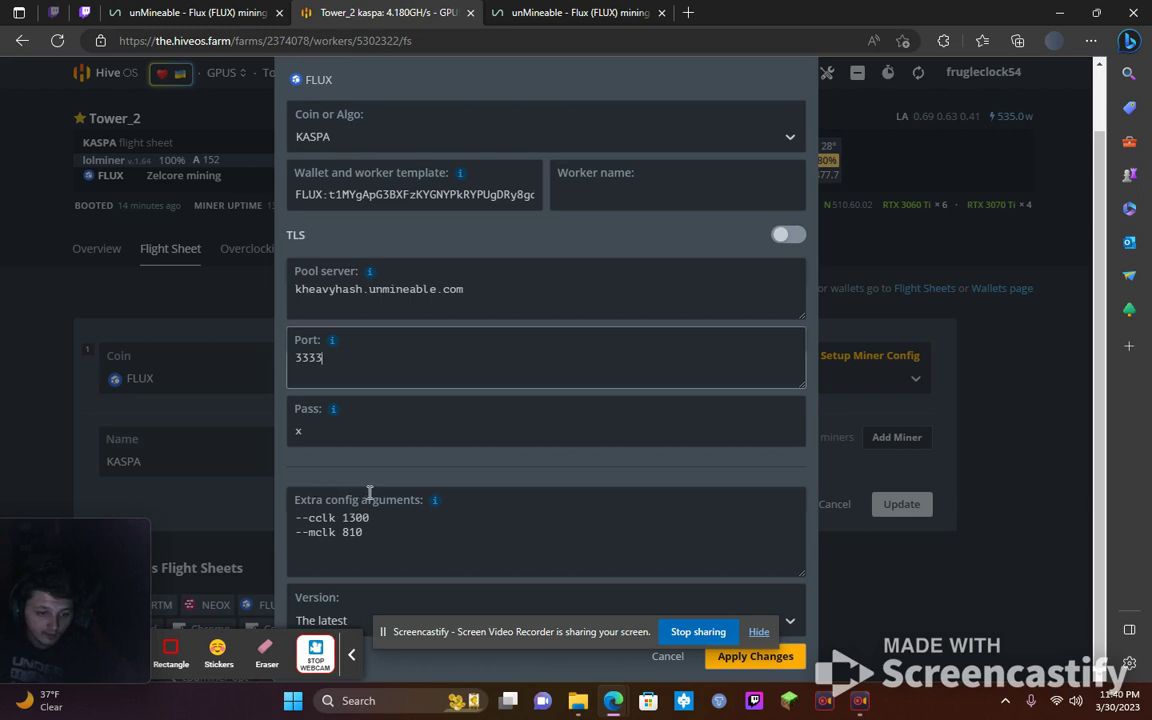
scroll(665, 345, "up", 1)
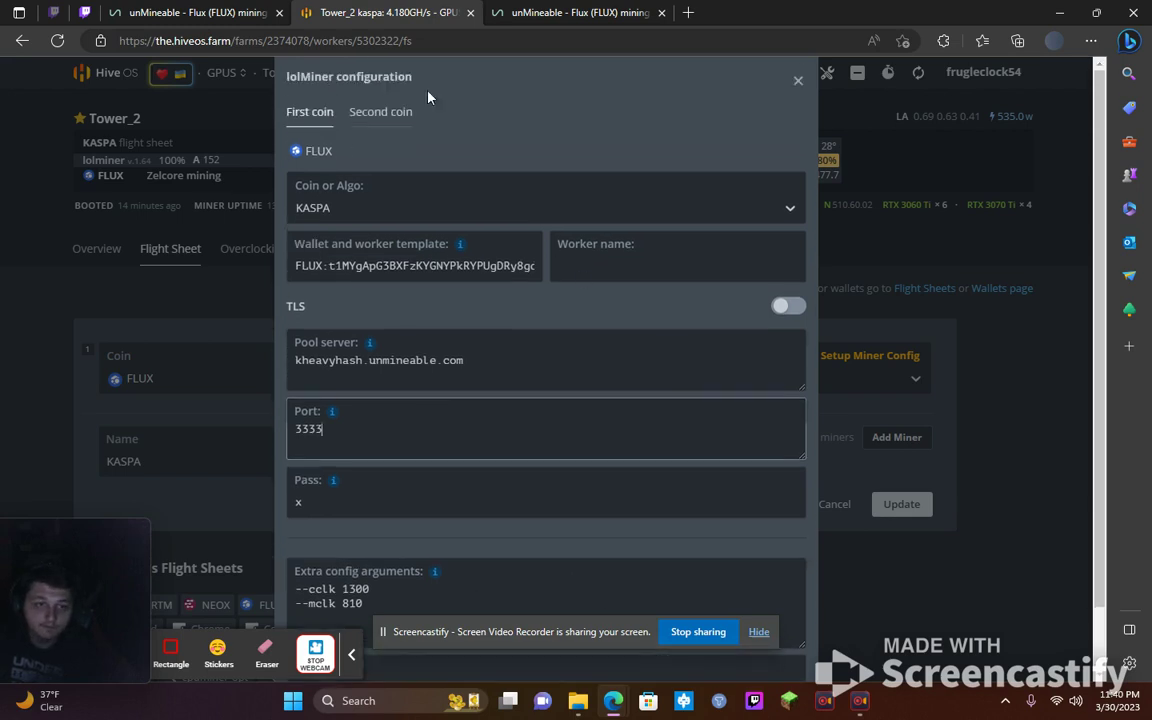
Close Tower_2's lolMiner config unchanged, view its overview, and remove it from favourite workers
left_click(795, 82)
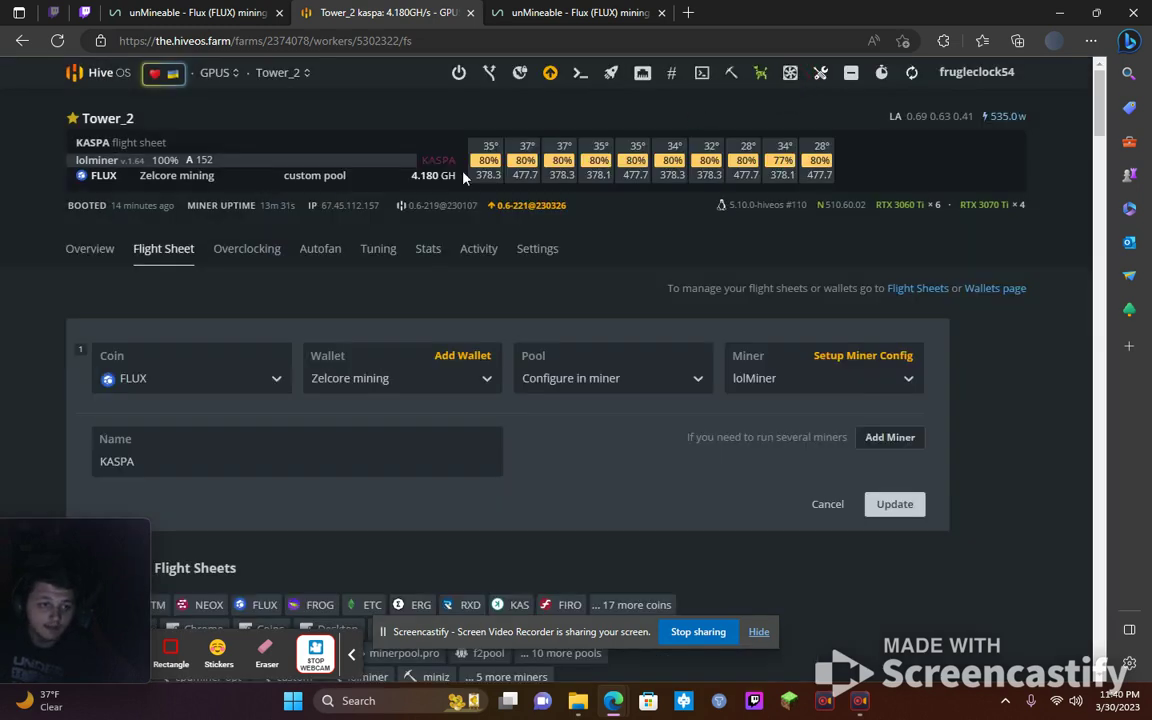
left_click(110, 249)
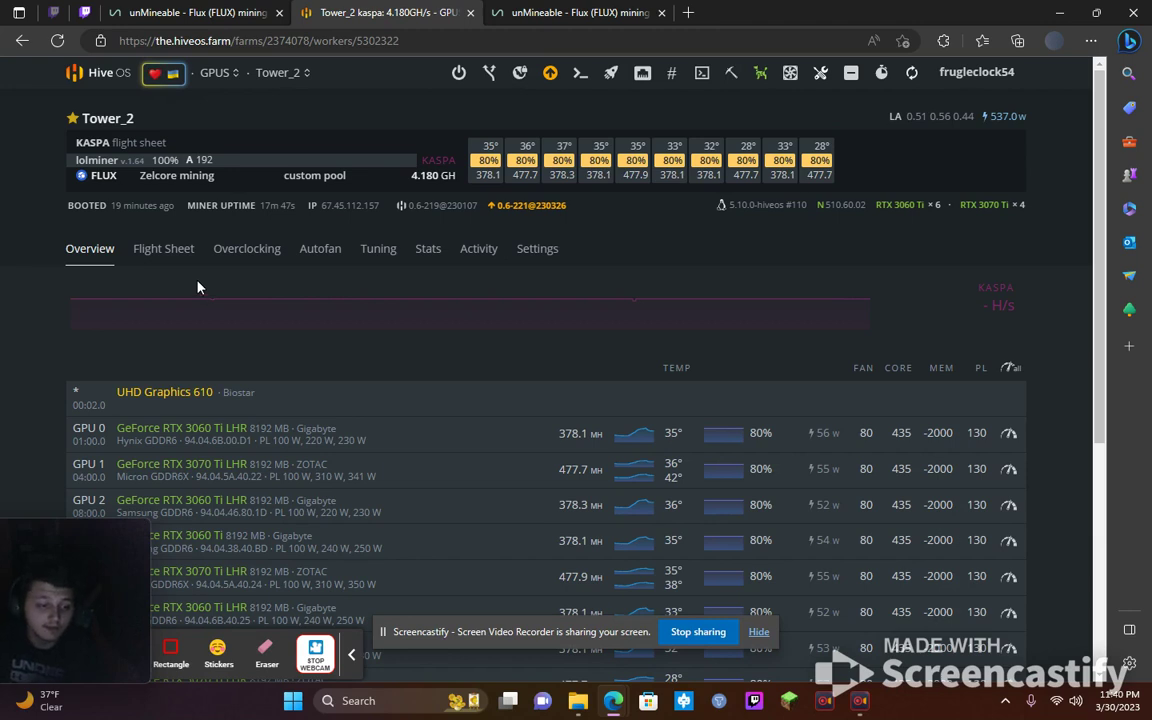
left_click(72, 118)
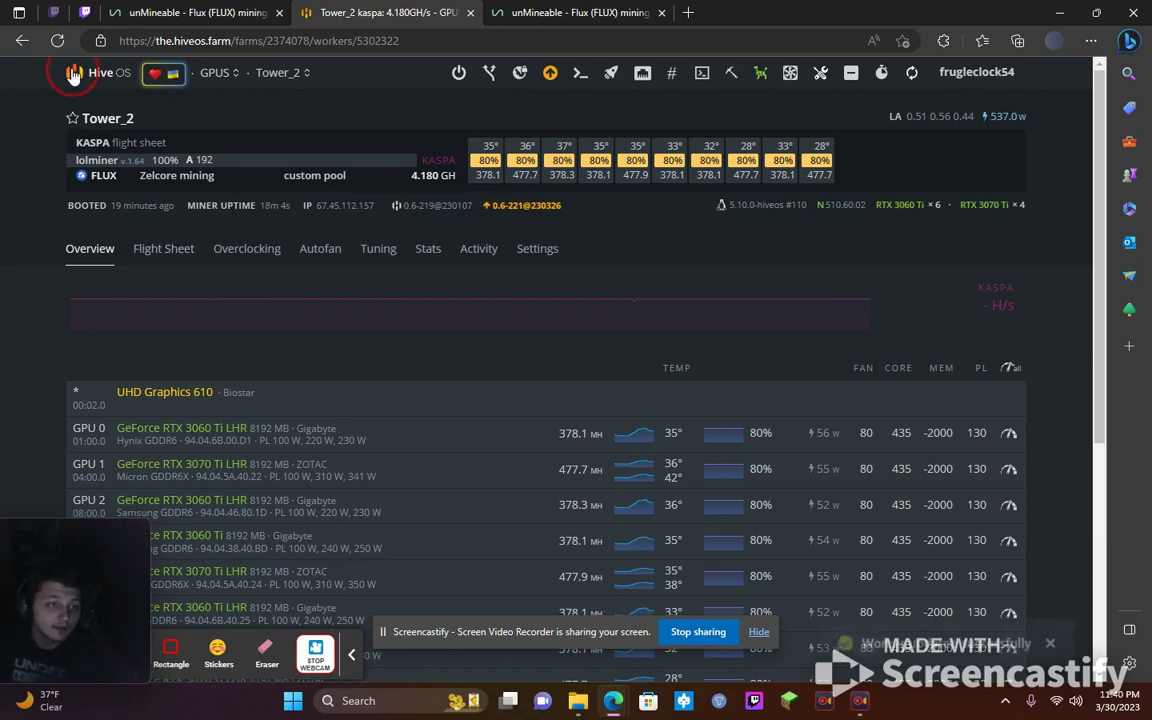
left_click(72, 76)
Open Tower_3 from the GPUS farm and view its FLUX flight sheet using teamredminer 0.10.7
left_click(110, 296)
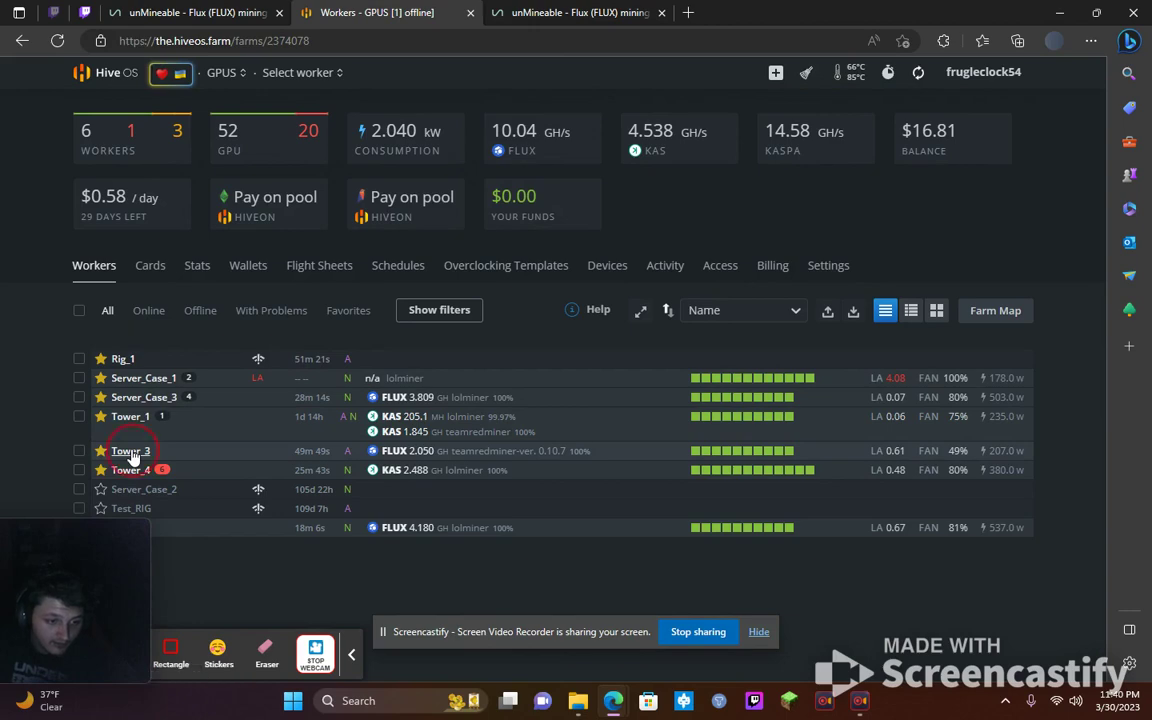
left_click(132, 452)
scroll(262, 404, "down", 1)
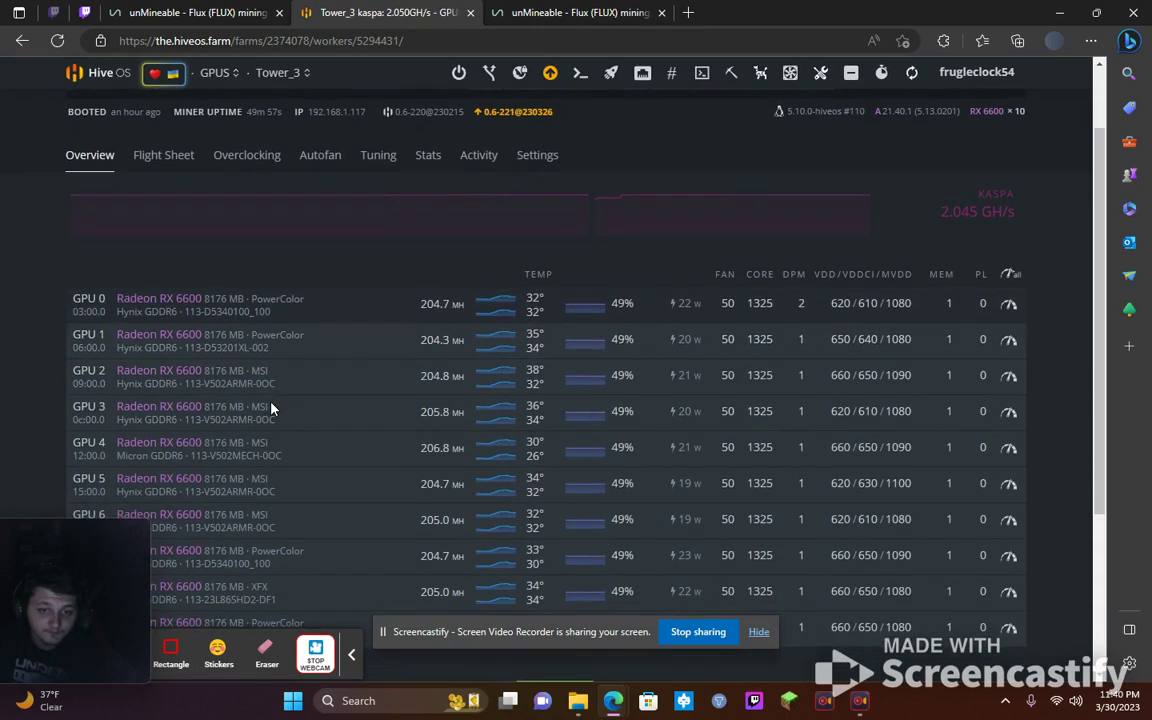
scroll(380, 500, "up", 1)
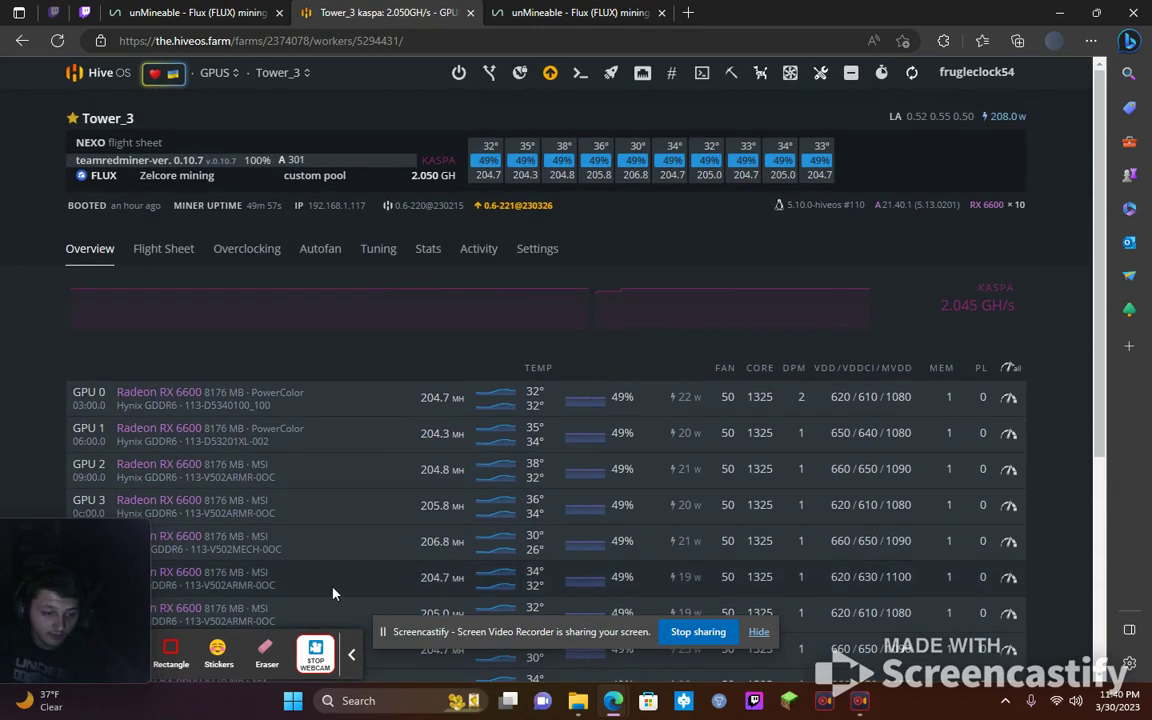
left_click(756, 631)
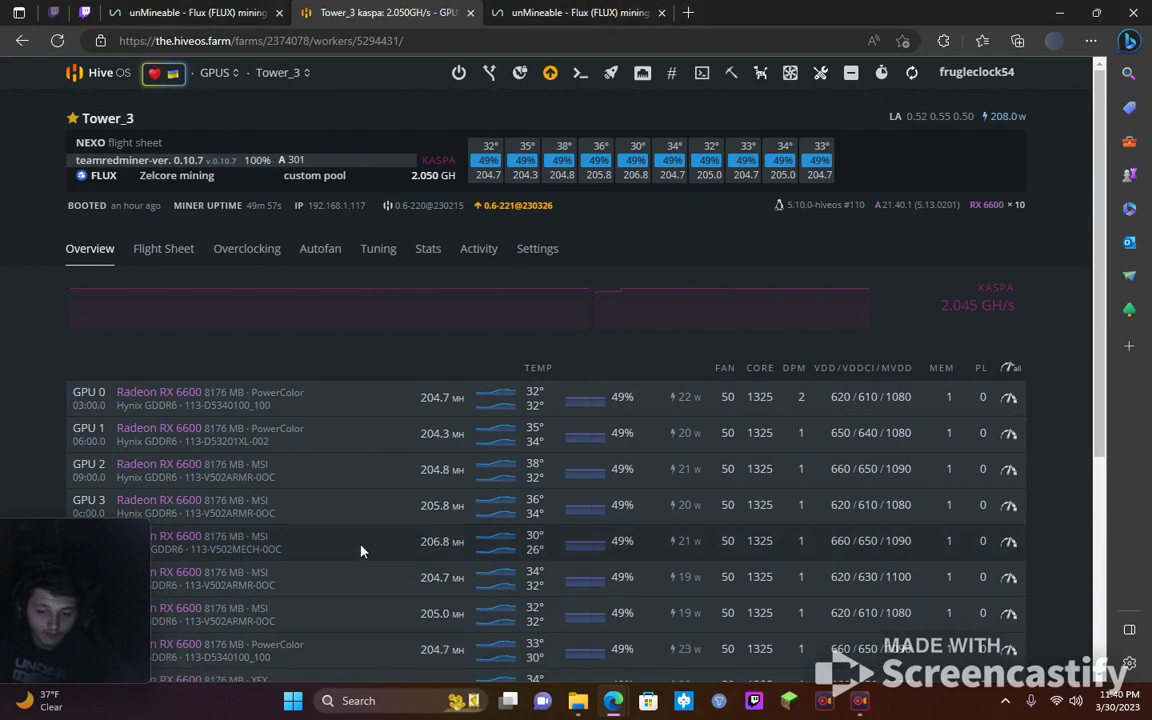
left_click(165, 262)
Inspect Tower_3's TeamRedMiner config (kas algorithm, kheavyhash.unmineable.com:3333) and close it without saving
left_click(1015, 390)
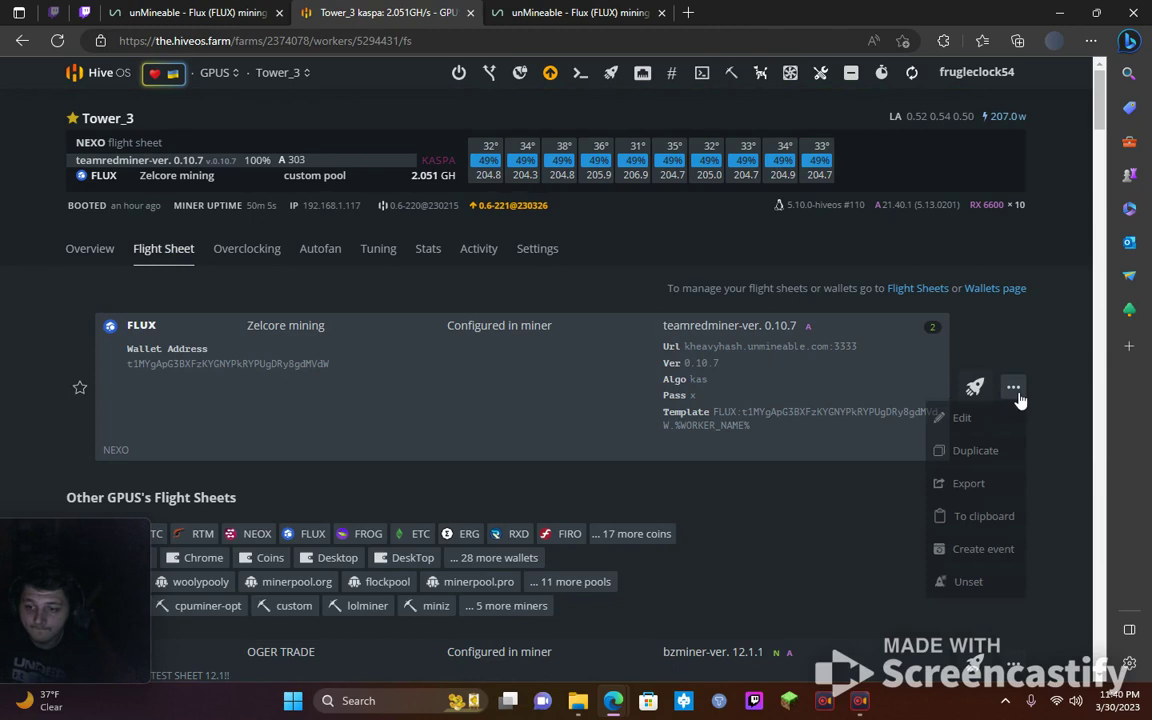
left_click(990, 417)
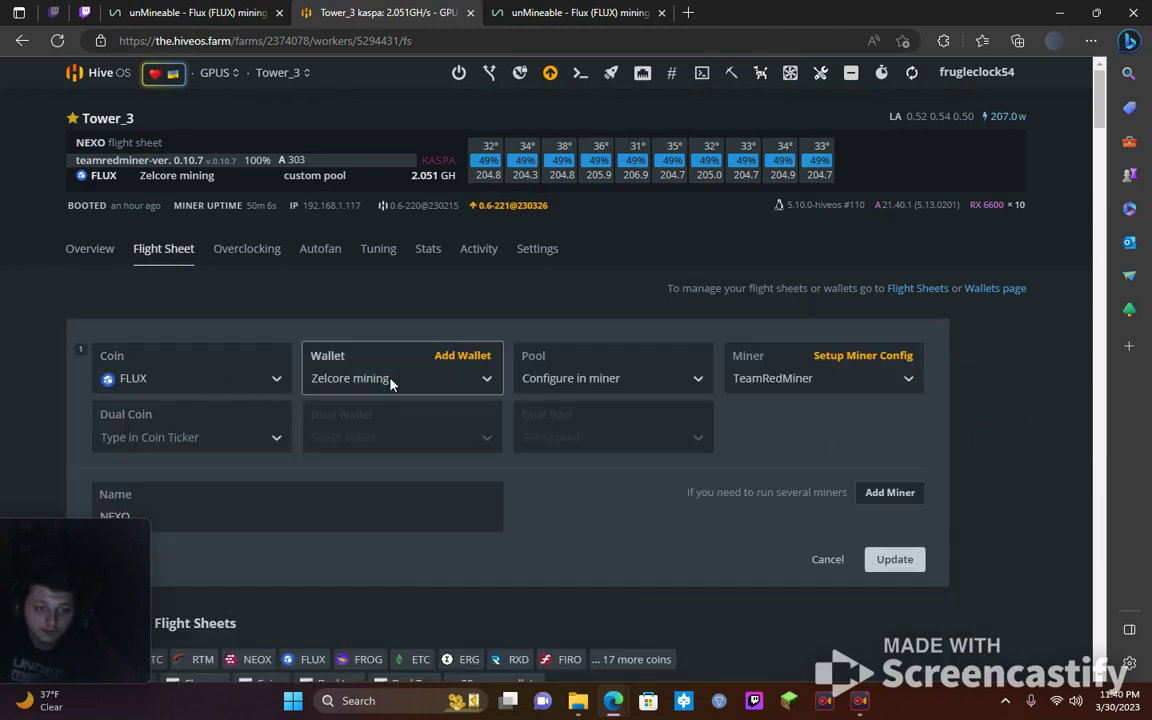
left_click(826, 362)
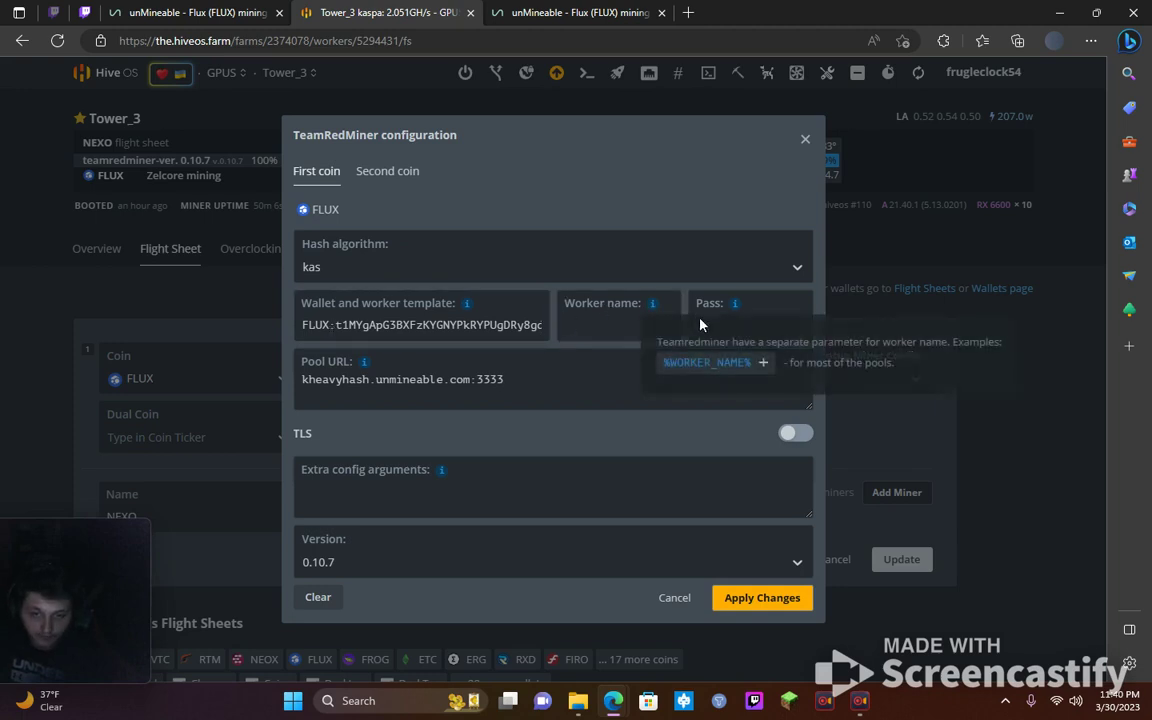
left_click(517, 377)
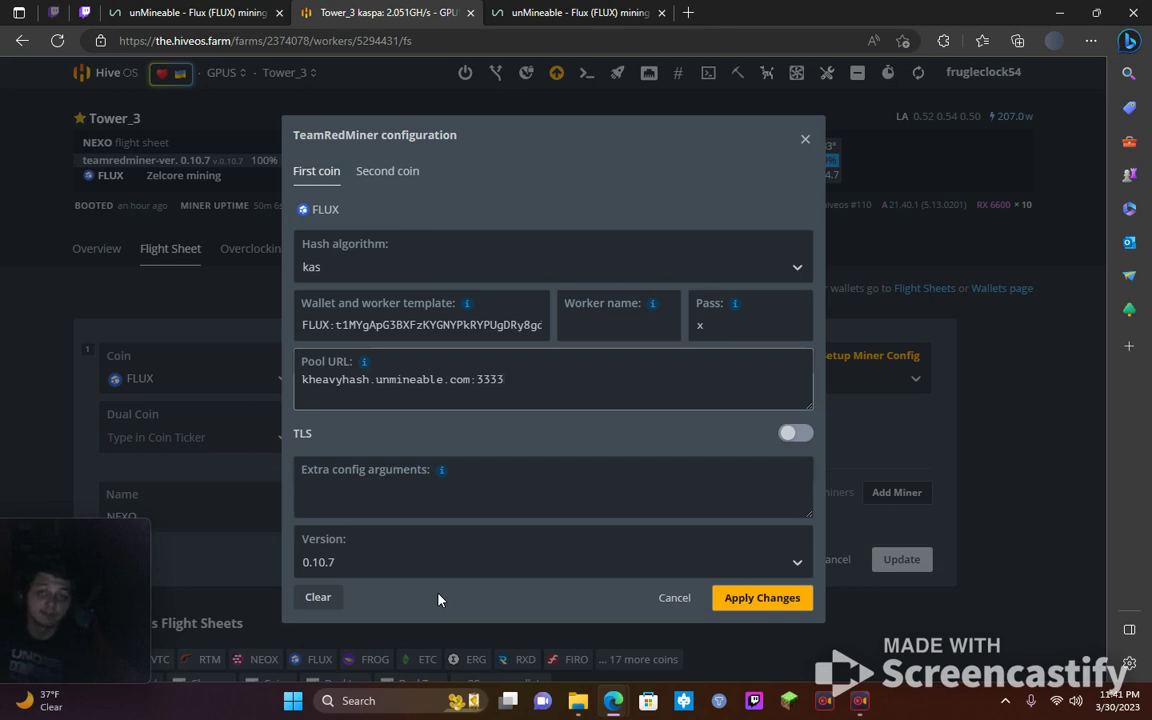
left_click(805, 139)
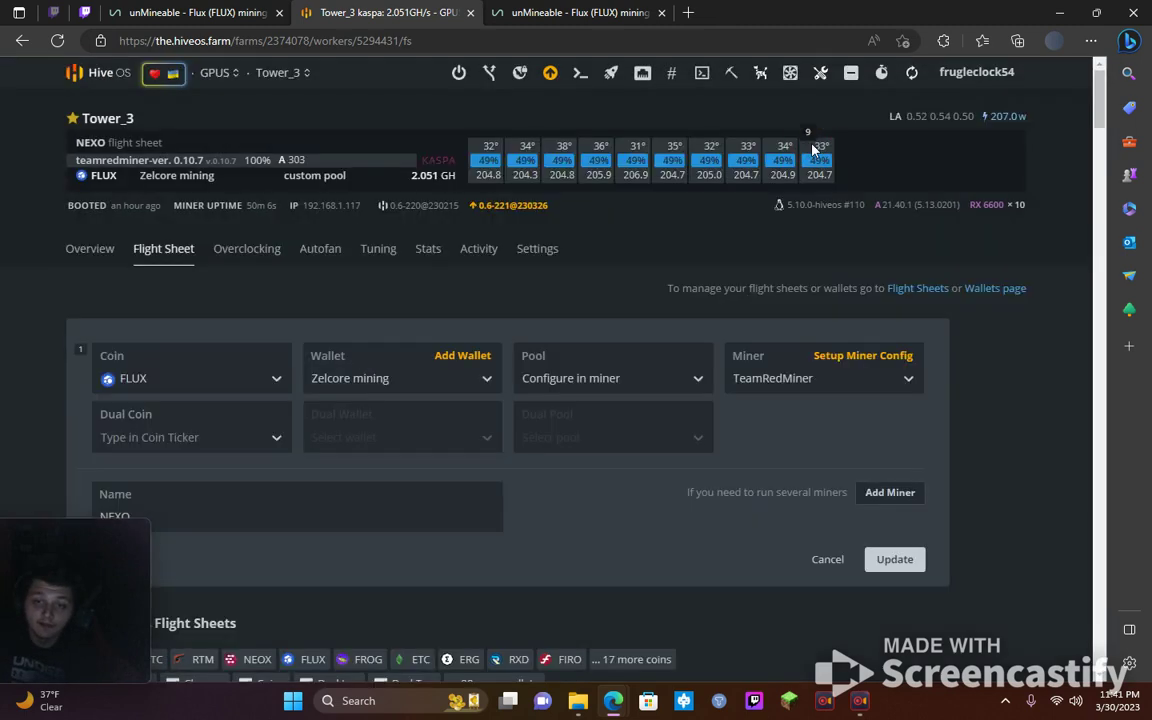
Return to Tower_3's overview, then view the unMineable FLUX dashboard with Tower_3 at 1.32 Gh/s
left_click(82, 255)
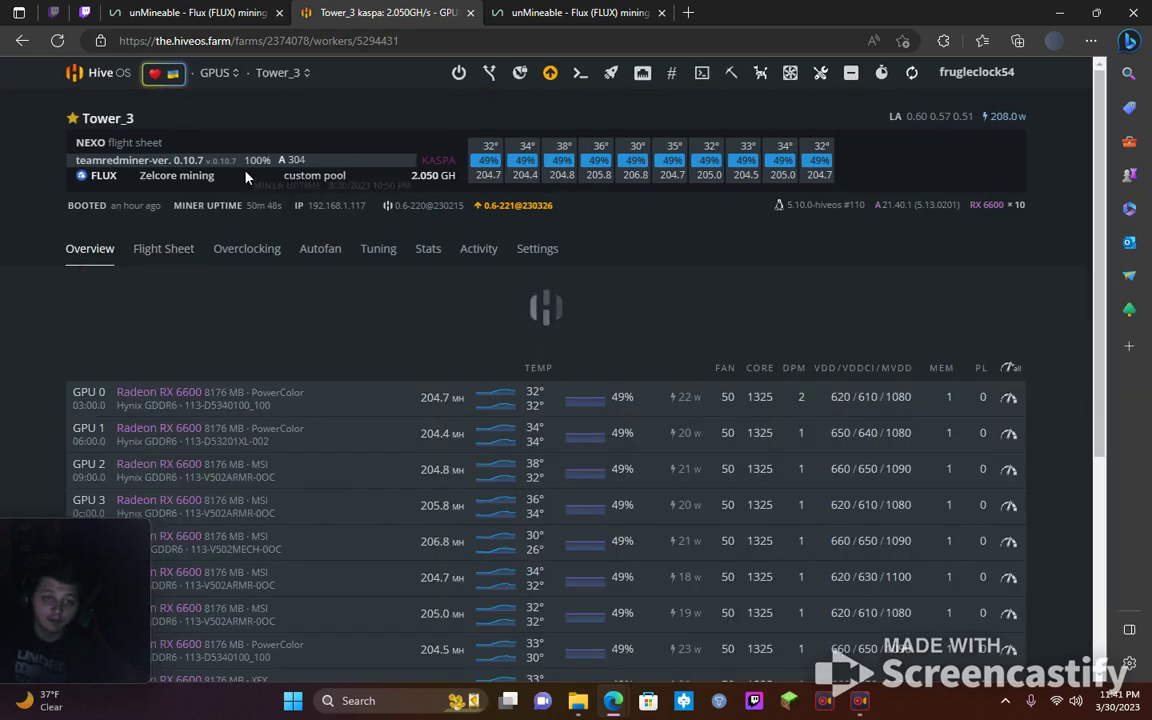
mouse_move(421, 300)
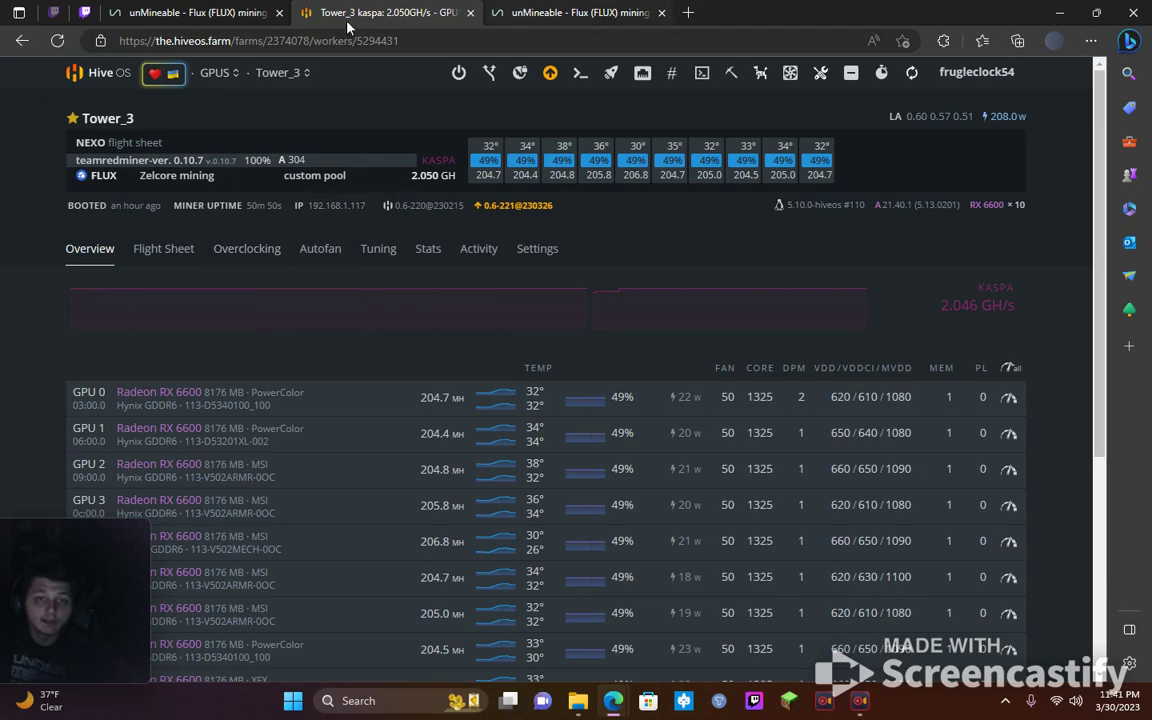
left_click(128, 10)
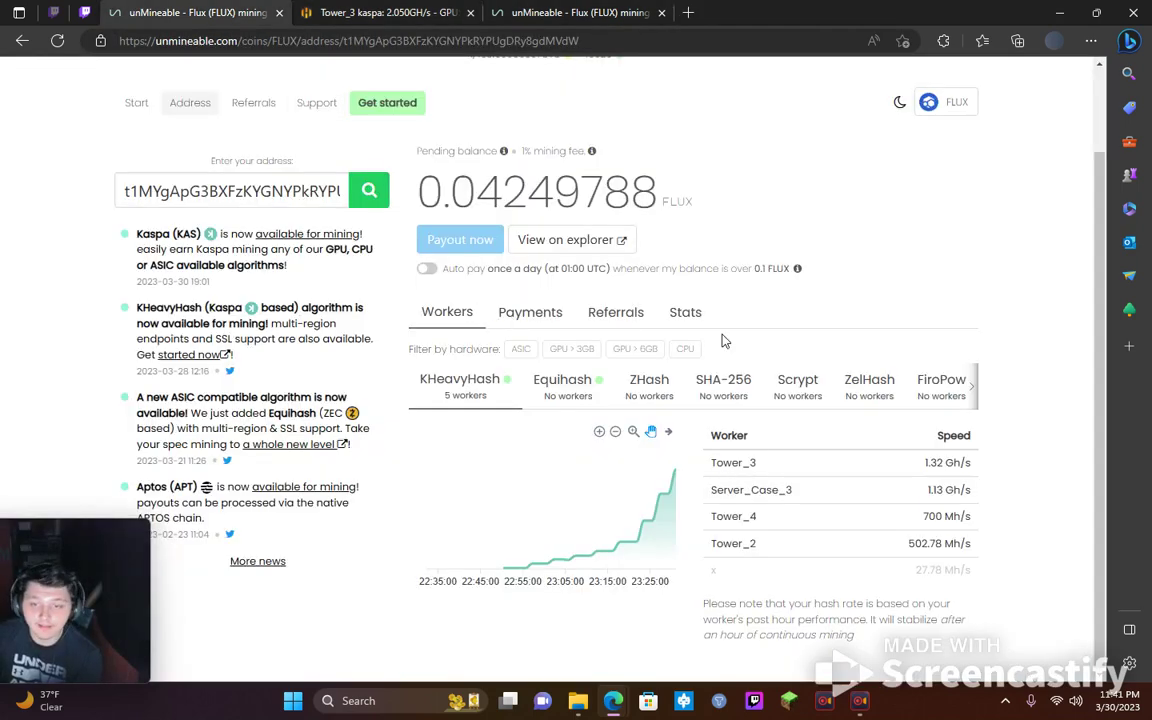
Go to unMineable's supported coins list and open the Ethereum Classic (ETC) mining page
scroll(604, 420, "up", 1)
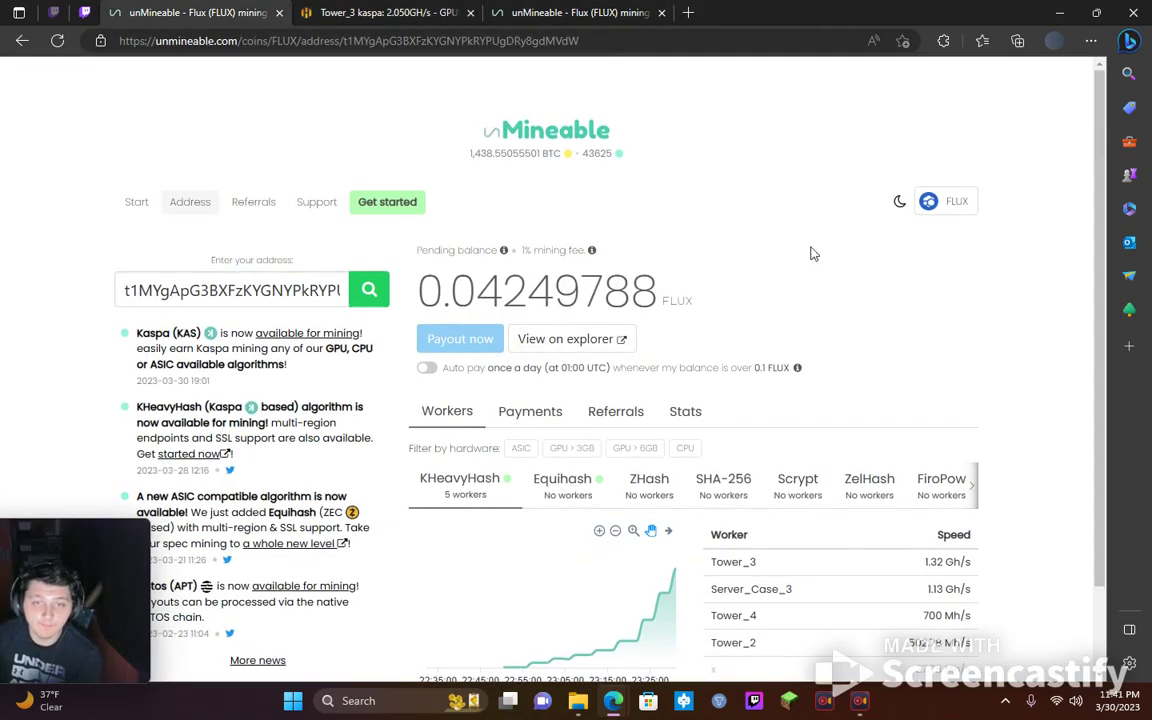
left_click(515, 130)
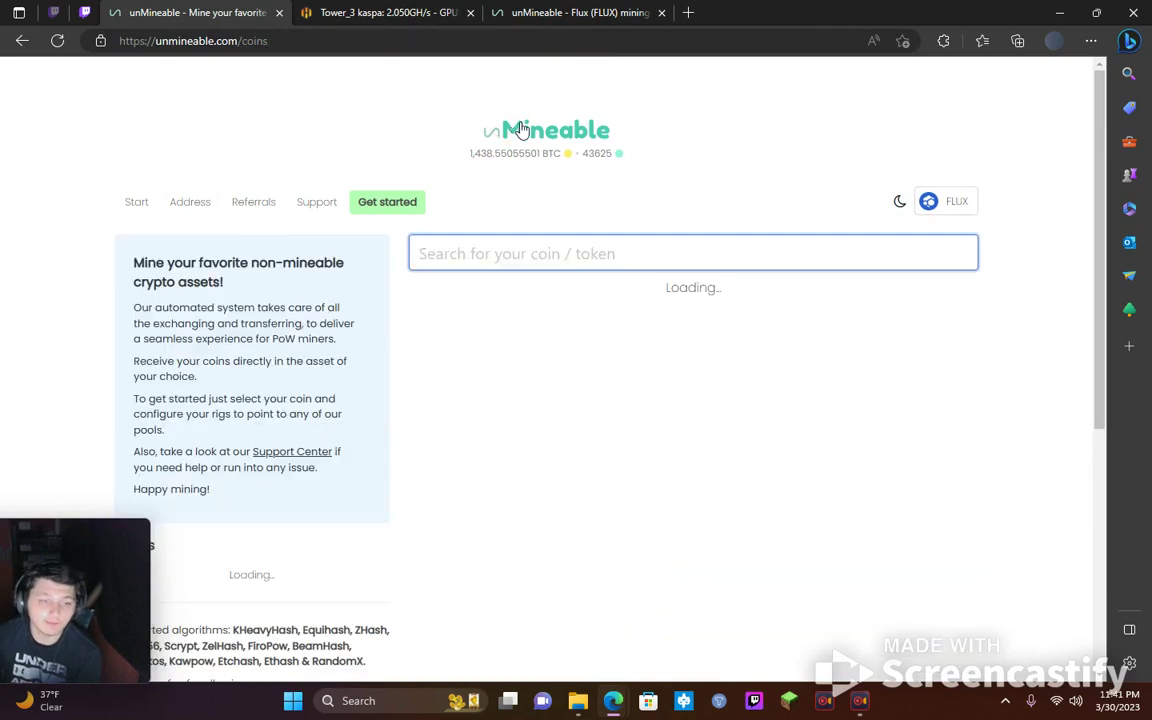
scroll(769, 432, "down", 15)
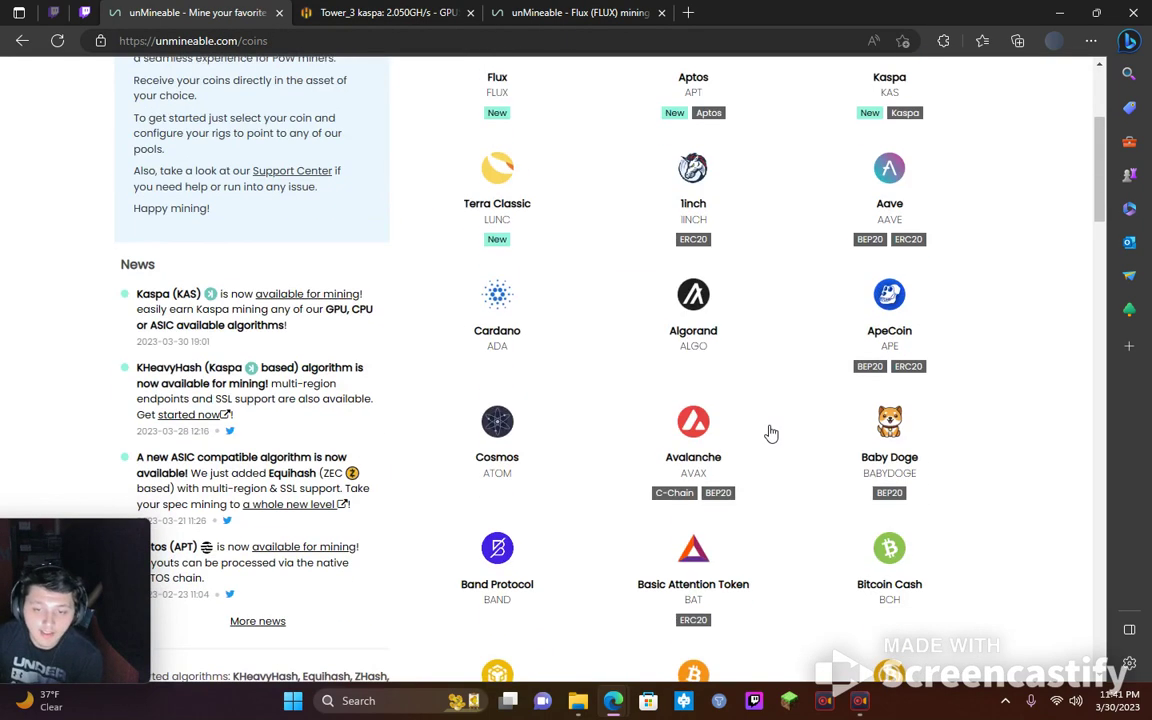
scroll(775, 432, "down", 3)
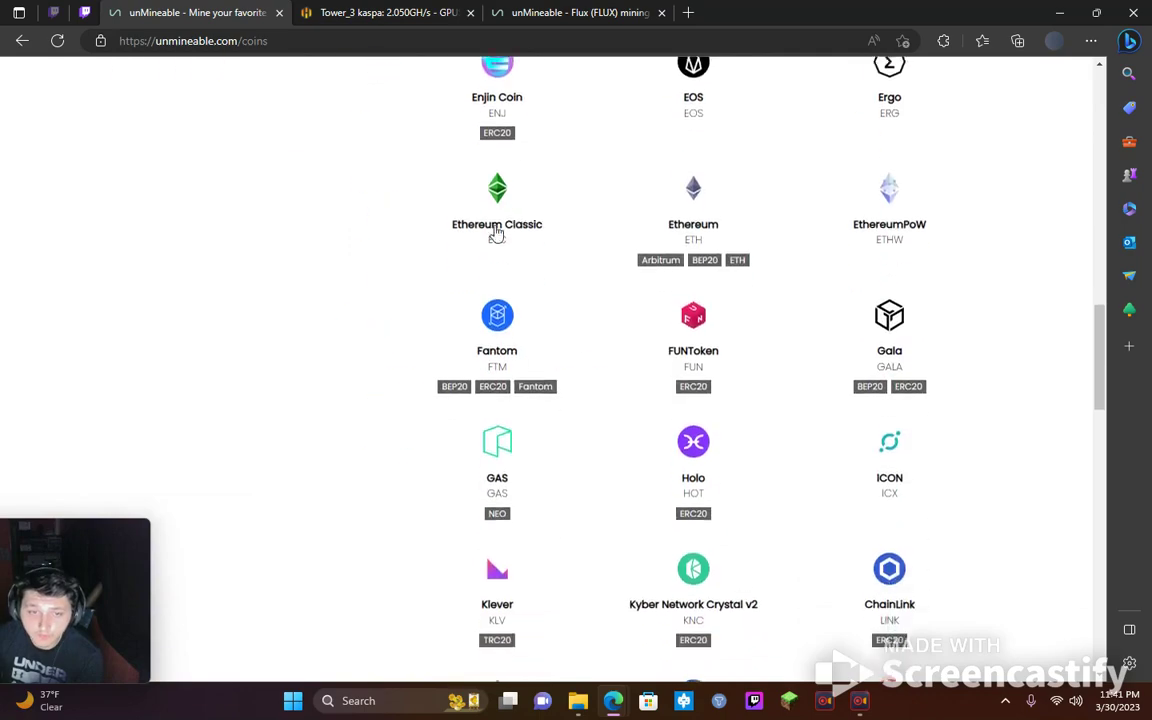
left_click(496, 196)
scroll(640, 411, "down", 4)
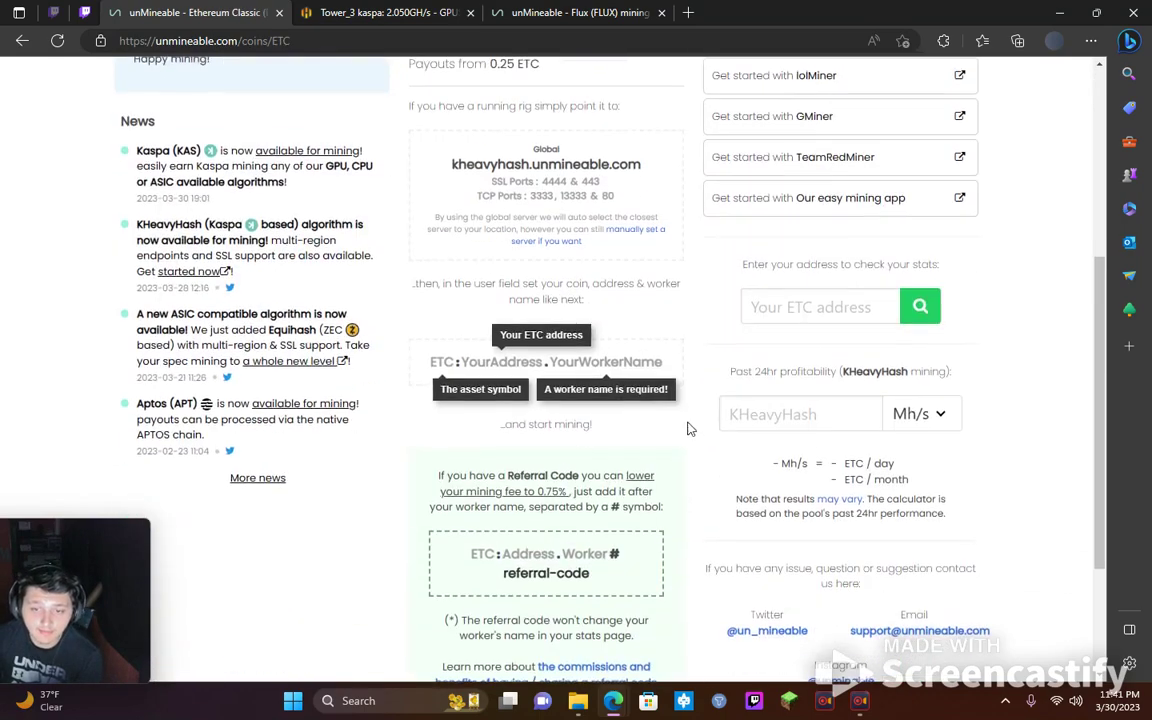
Enter 20880 Mh/s KHeavyHash in the ETC calculator, giving about 28.436 ETC per month
left_click(756, 306)
key("Tab")
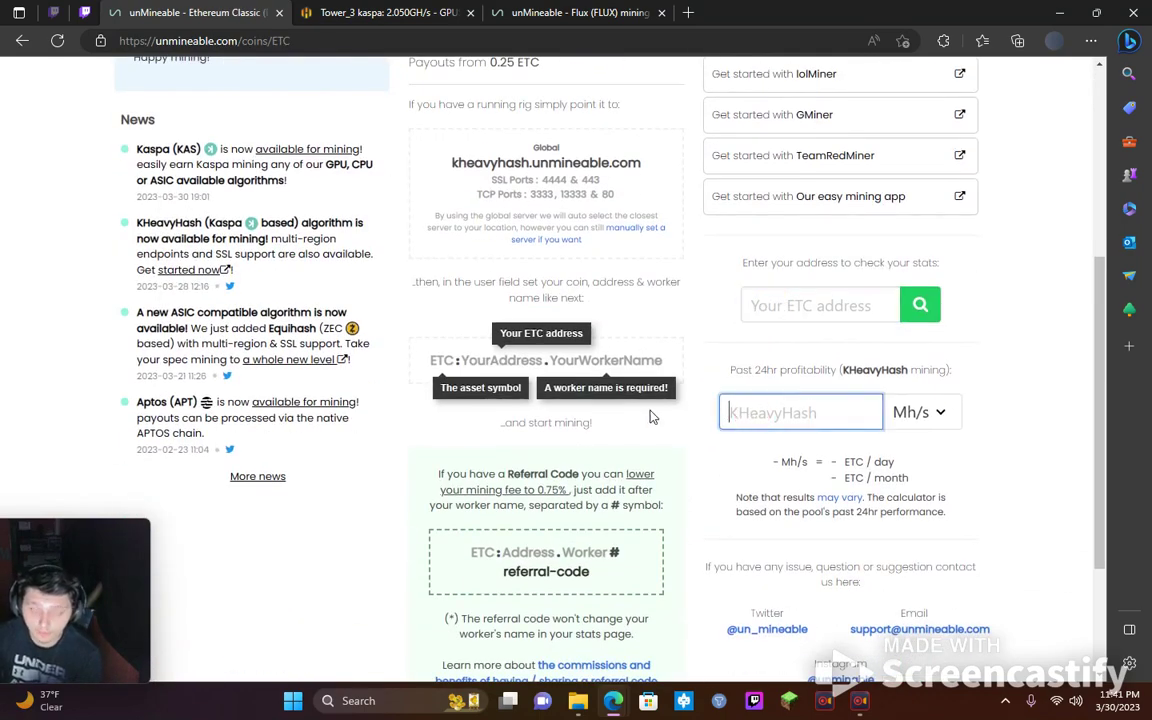
type("2")
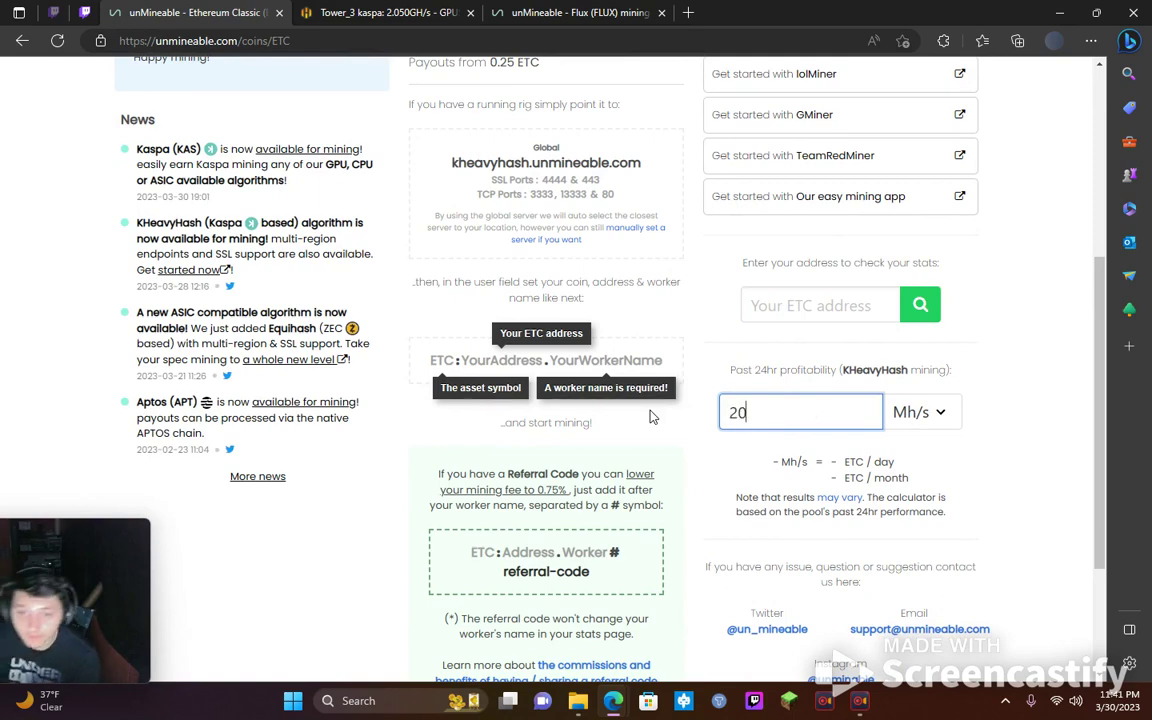
type("0")
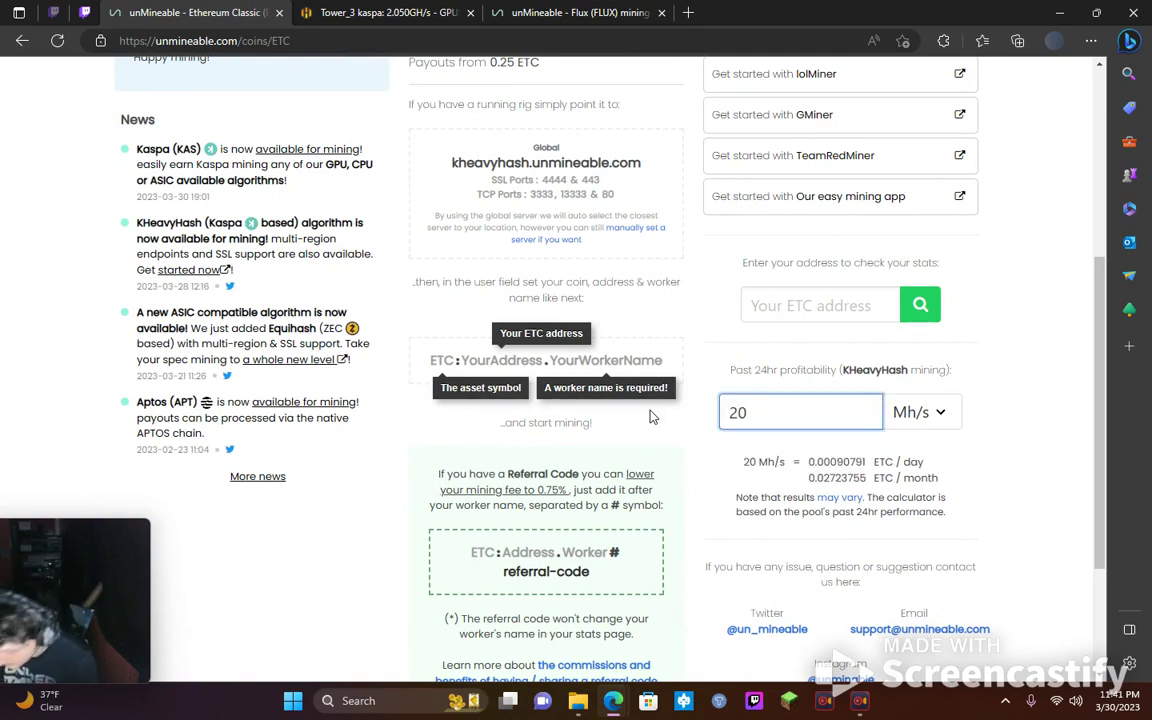
type("880")
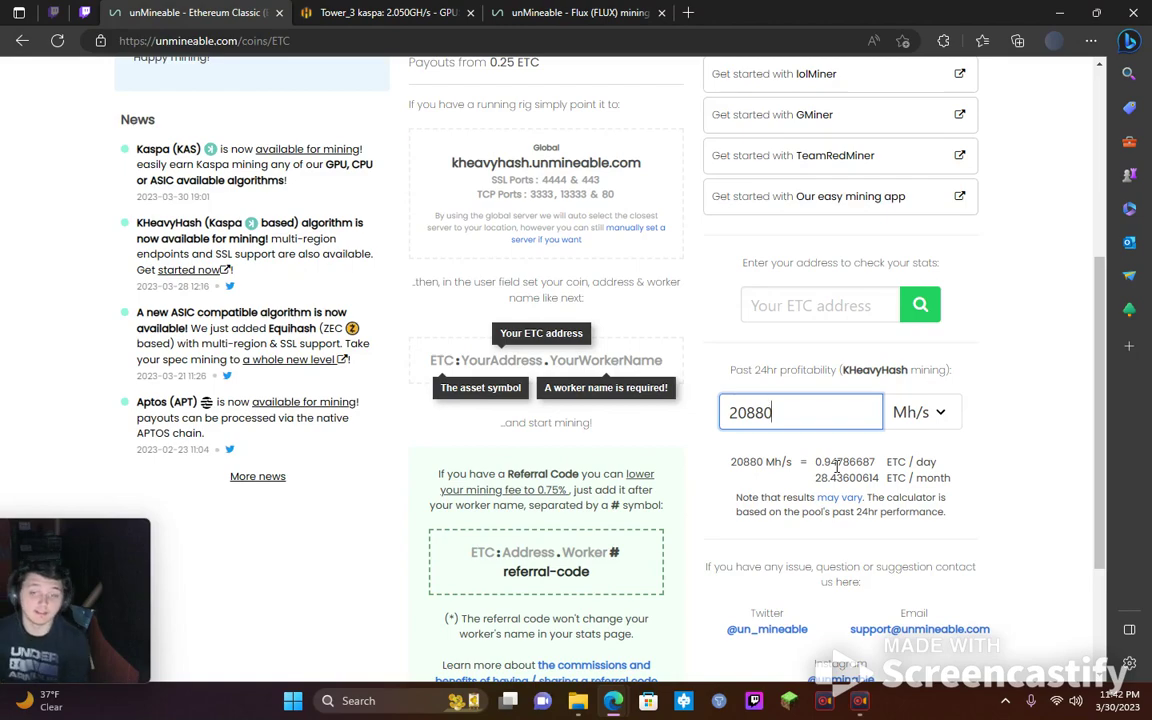
scroll(648, 507, "up", 4)
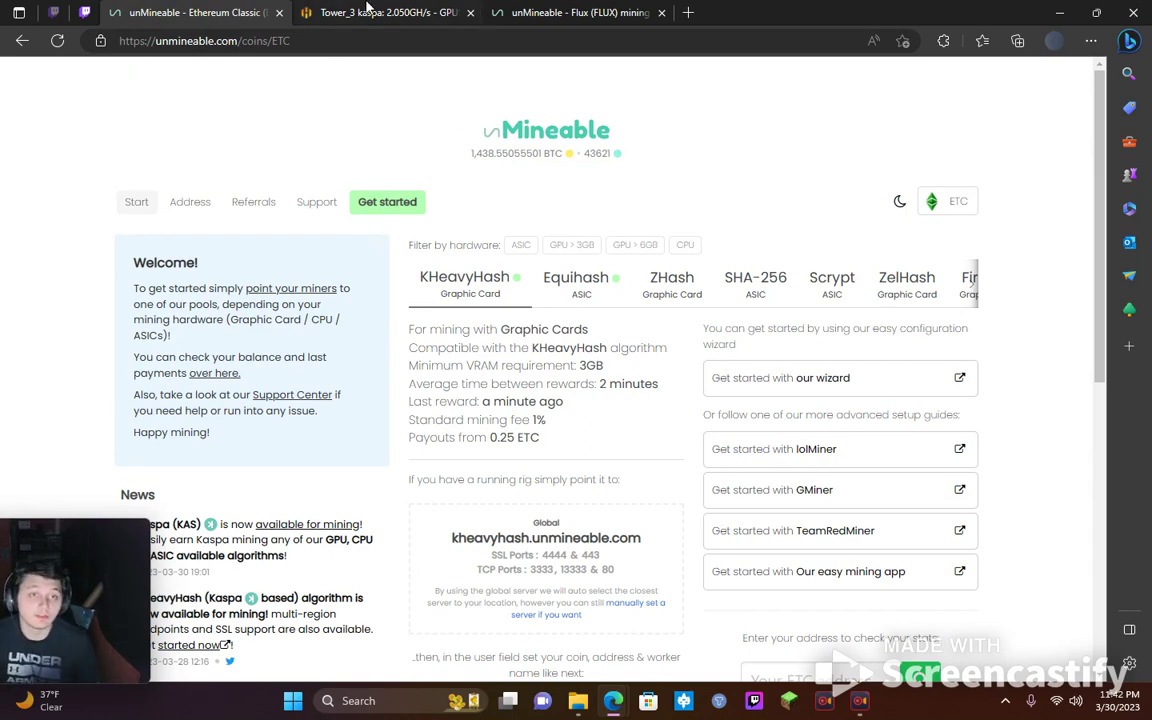
Switch back to the 'Tower_3 kaspa' Hive OS page showing its ten RX 6600 cards
left_click(368, 12)
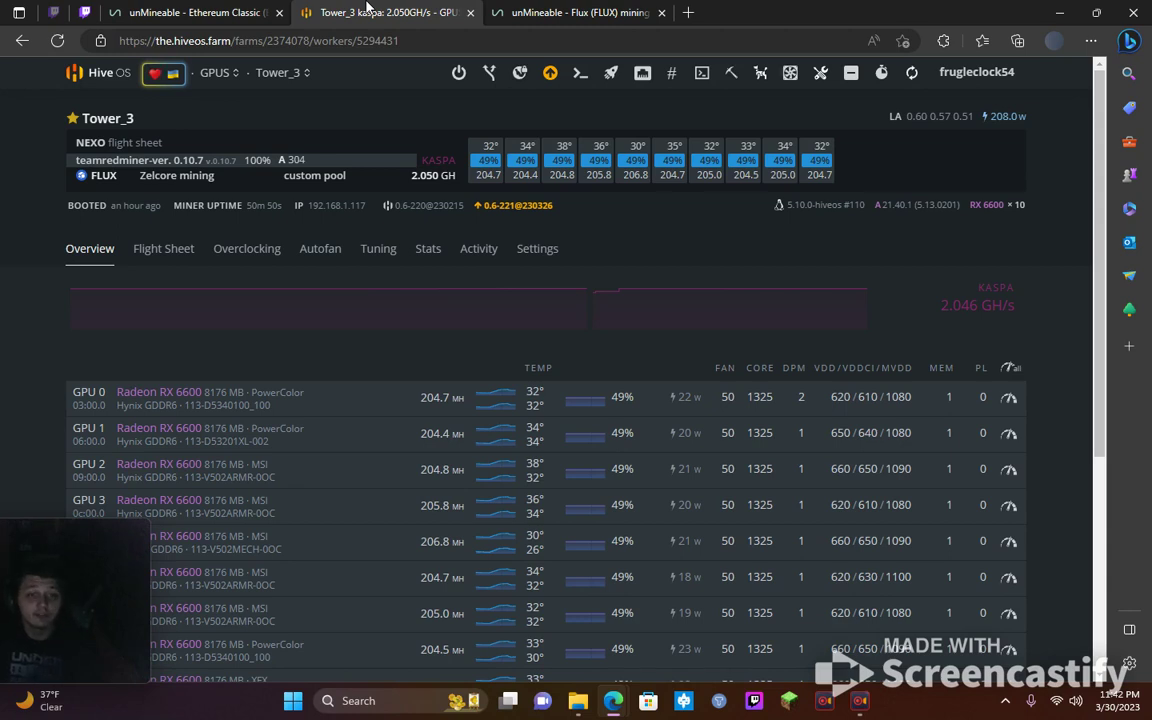